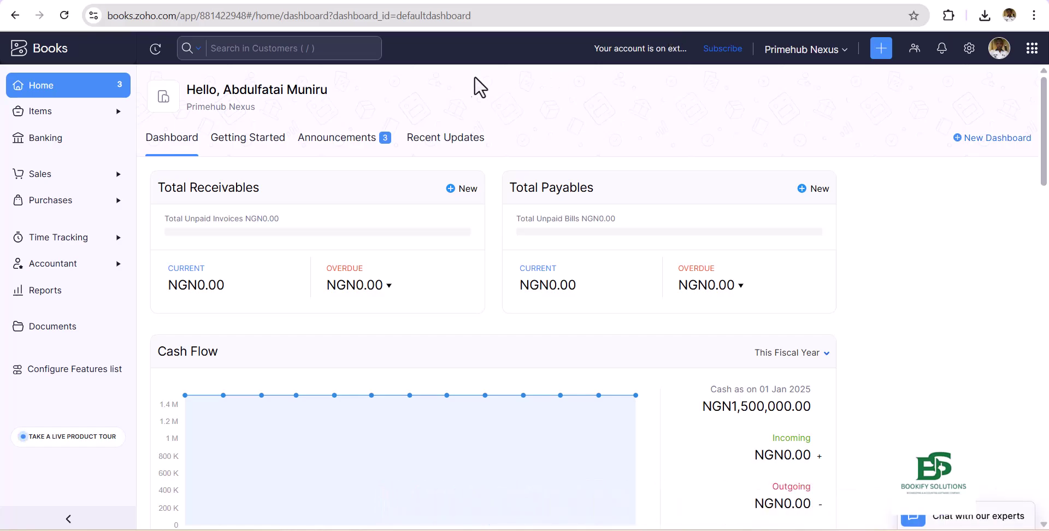
Open Import Items from the Items list and download the sample_items (2).xls file, opening it in Excel
{"action": "left_click", "coordinate": [35, 113]}
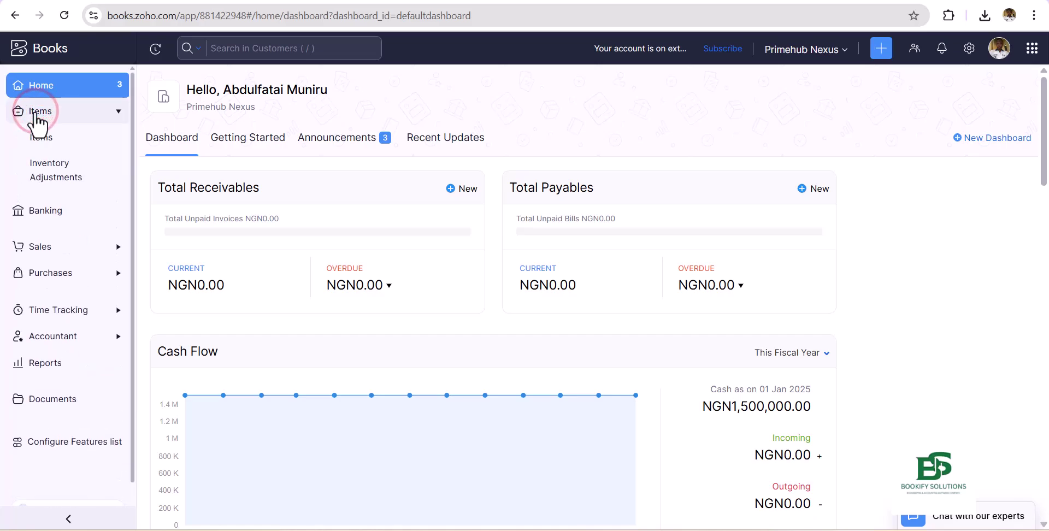
{"action": "left_click", "coordinate": [36, 137]}
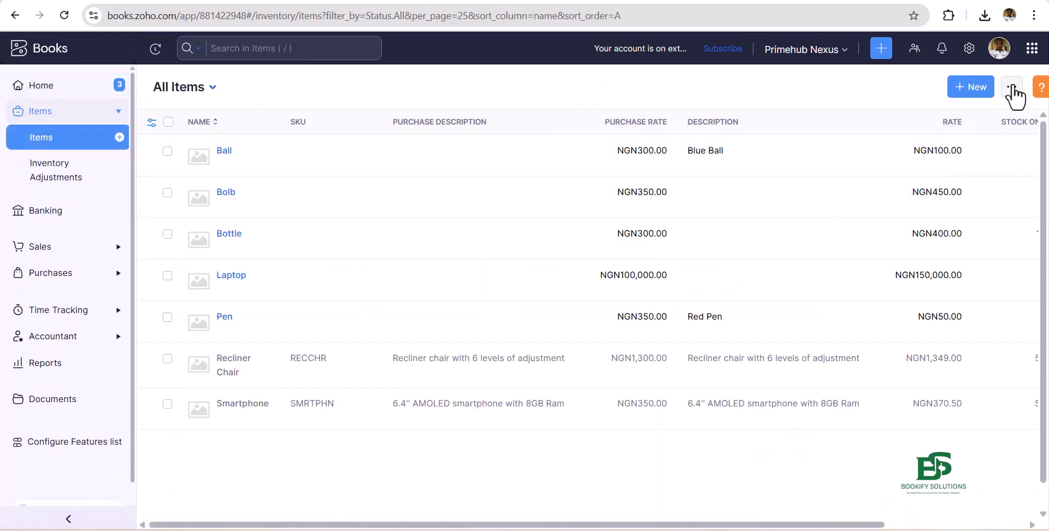
{"action": "left_click", "coordinate": [1013, 86]}
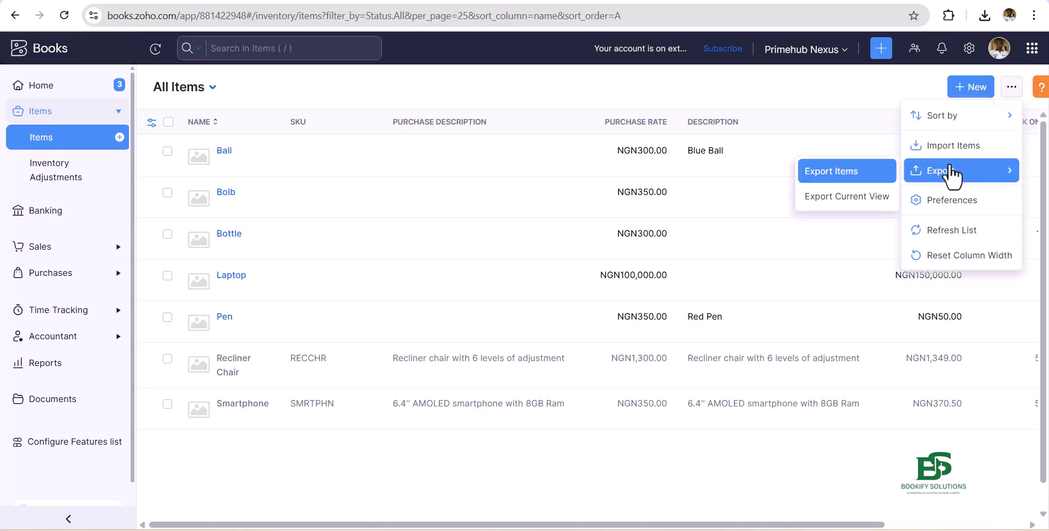
{"action": "left_click", "coordinate": [949, 143]}
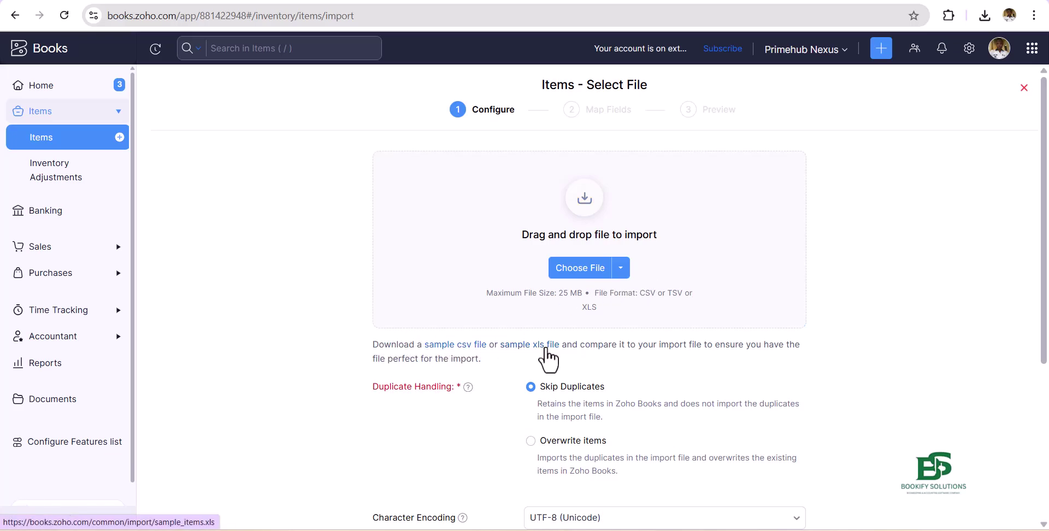
{"action": "left_click", "coordinate": [531, 345]}
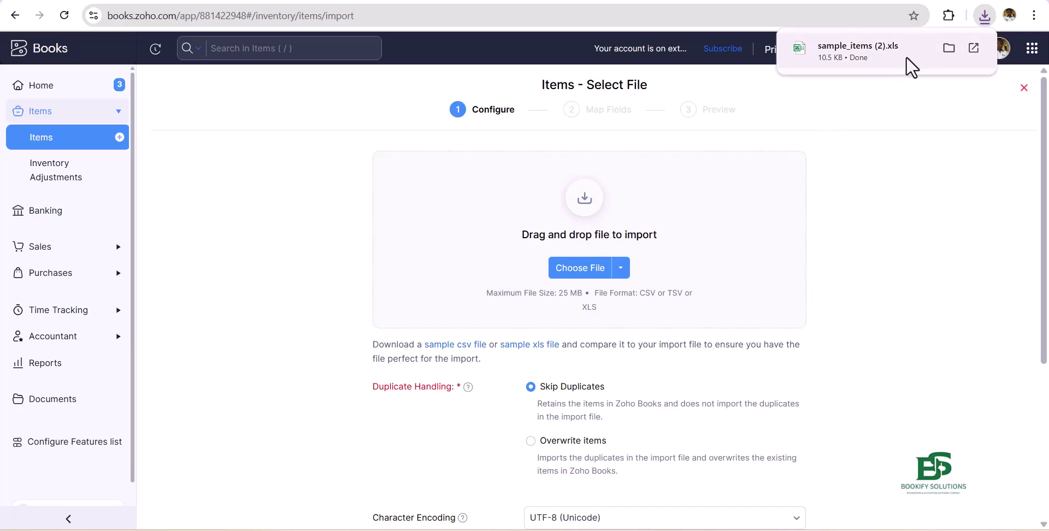
{"action": "left_click", "coordinate": [906, 56]}
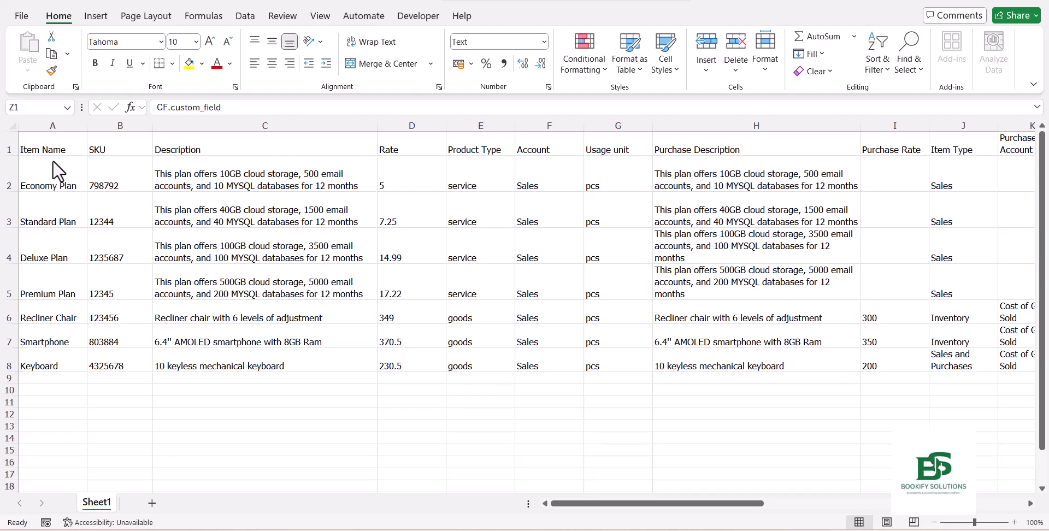
Autofit every column of the sample items sheet
{"action": "left_click", "coordinate": [11, 125]}
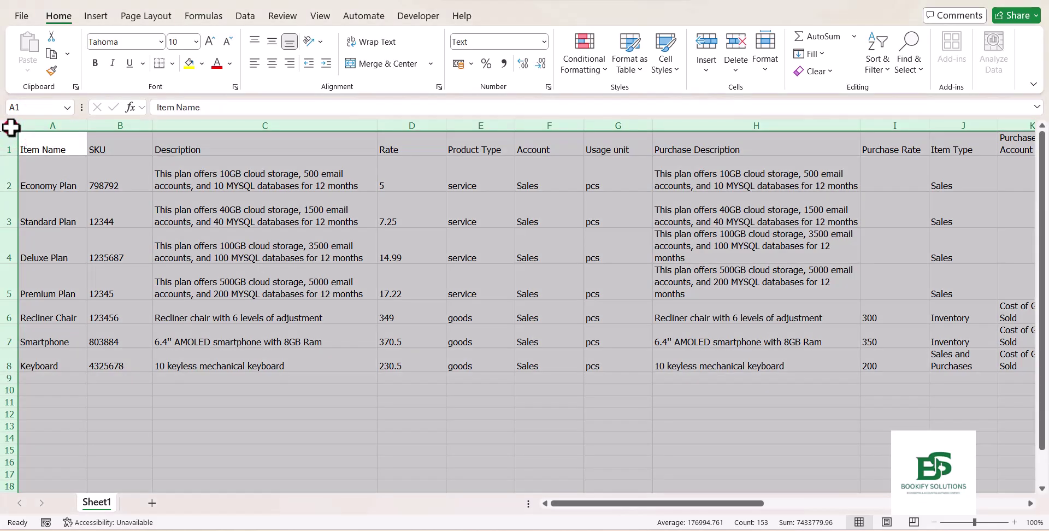
{"action": "double_click", "coordinate": [87, 125]}
{"action": "left_click", "coordinate": [48, 151]}
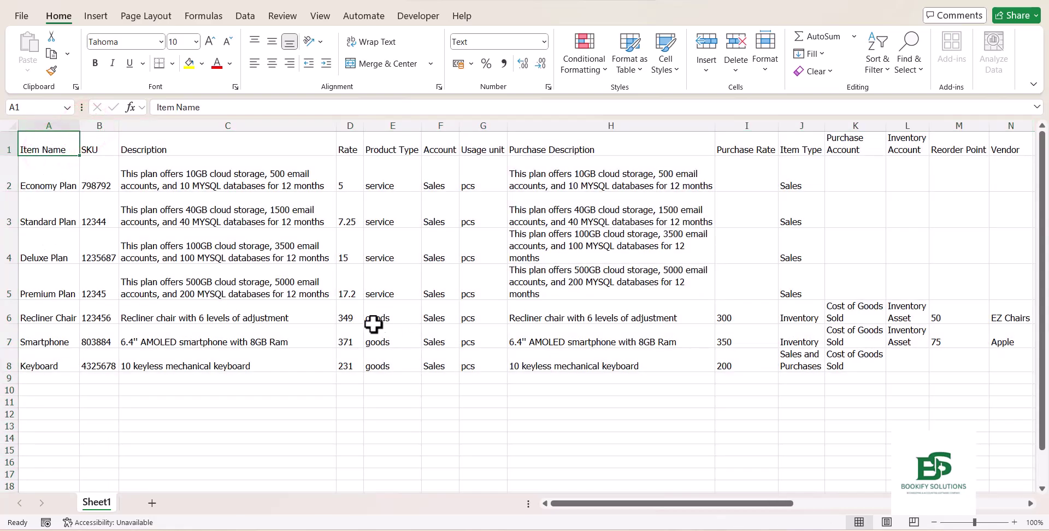
Rename Recliner Chair to Bullet and Smartphone to Bread
{"action": "left_click", "coordinate": [52, 313]}
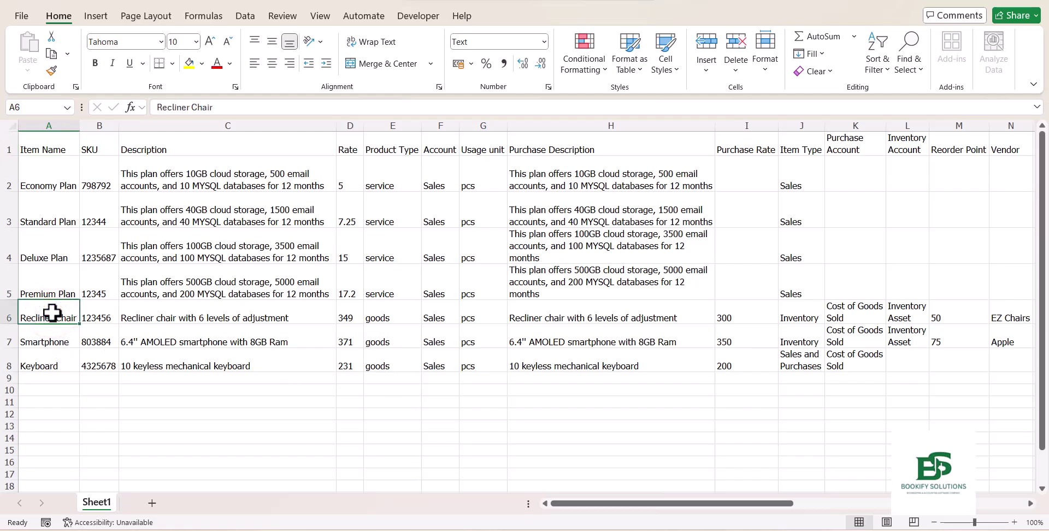
{"action": "type", "text": "Bullet"}
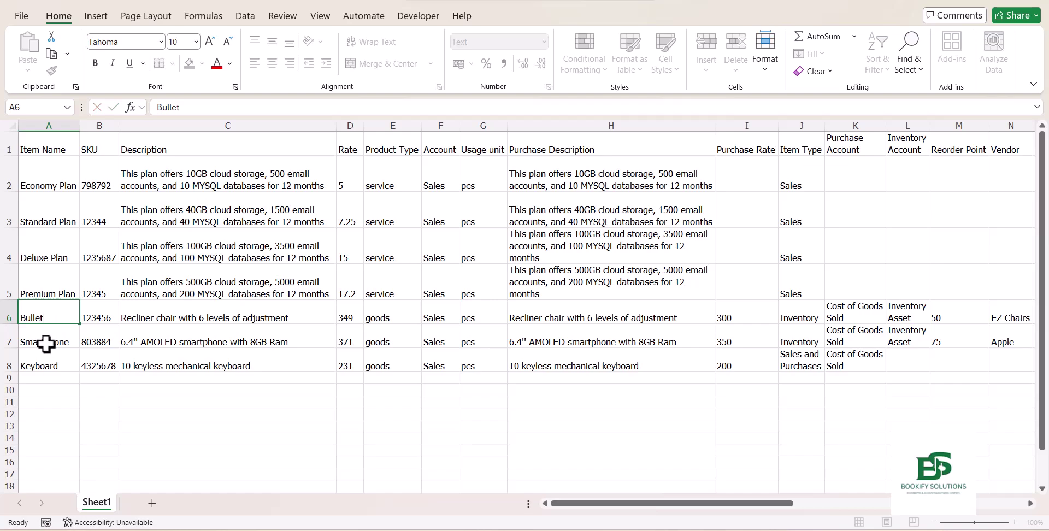
{"action": "left_click", "coordinate": [46, 343]}
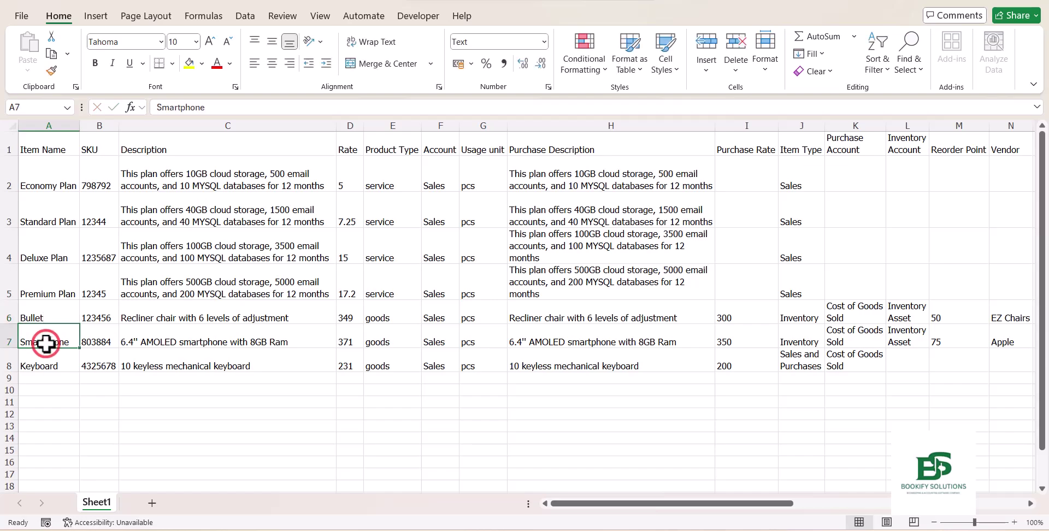
{"action": "type", "text": "Bre"}
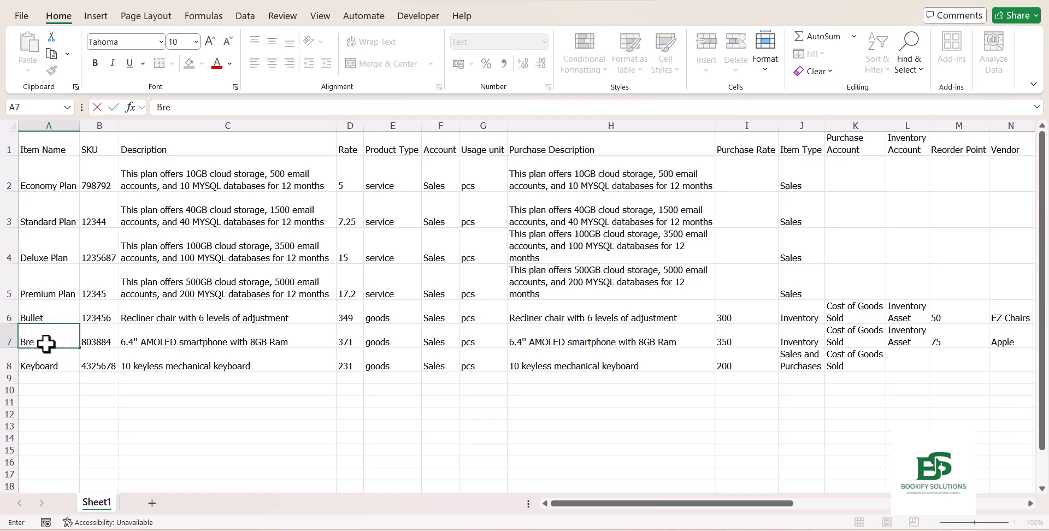
{"action": "type", "text": "ad"}
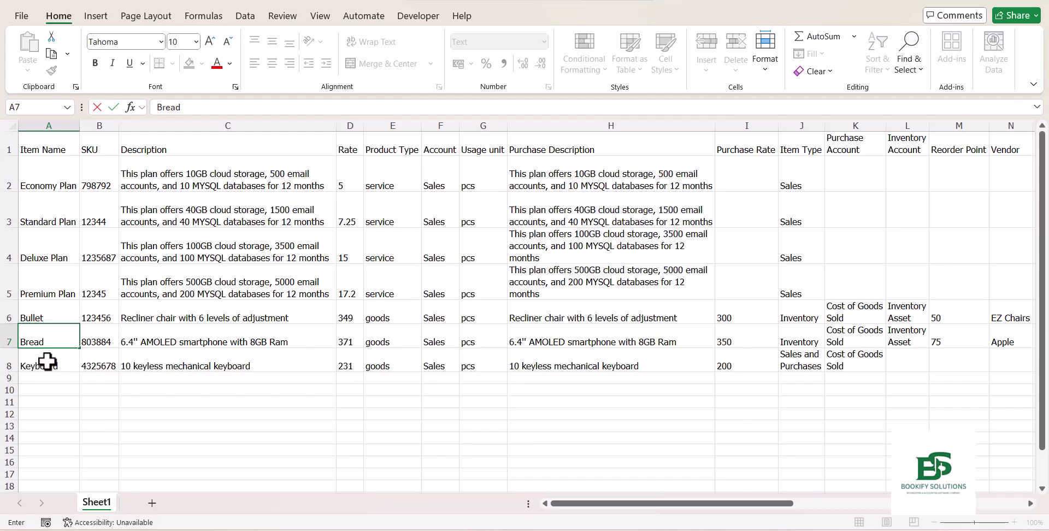
{"action": "left_click", "coordinate": [46, 360]}
Delete rows 2–5 and the Keyboard row so only Bullet and Bread remain
{"action": "left_click_drag", "start_coordinate": [10, 173], "coordinate": [19, 265]}
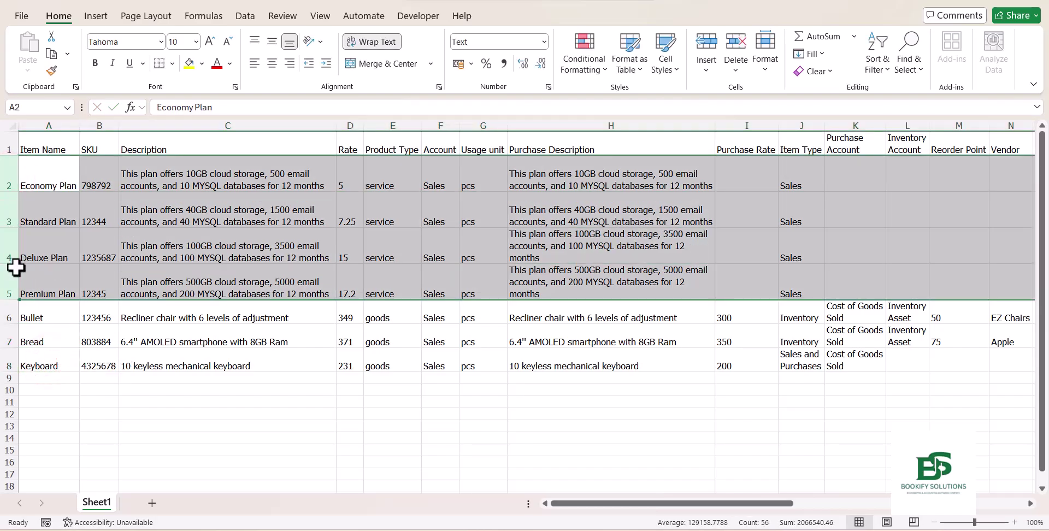
{"action": "key", "text": "ctrl+minus"}
{"action": "left_click", "coordinate": [5, 217]}
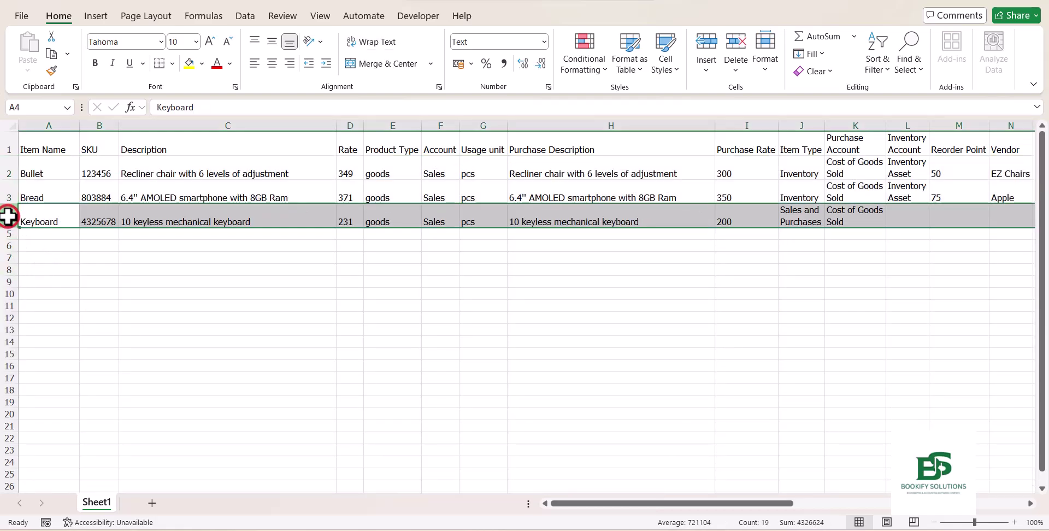
{"action": "key", "text": "ctrl+minus"}
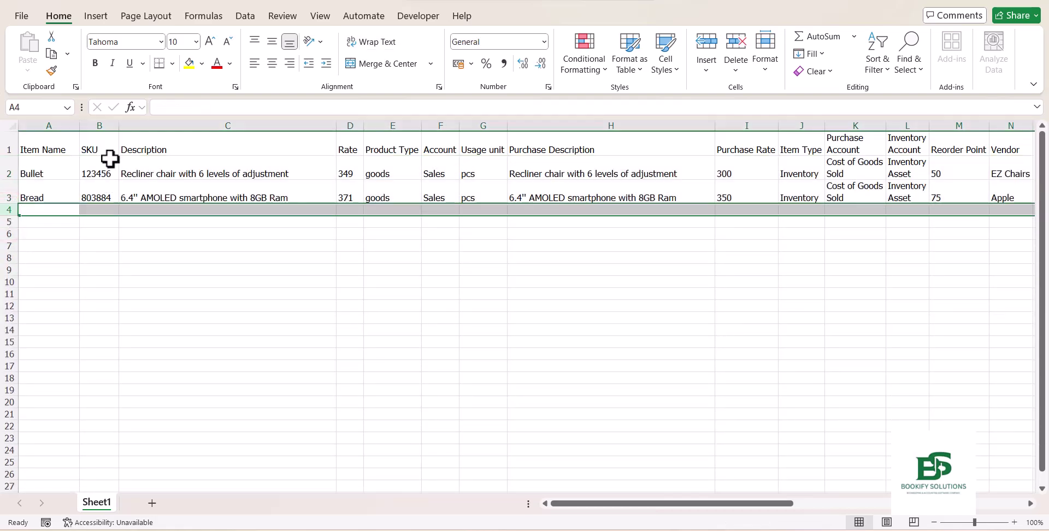
Delete the SKU and Description columns
{"action": "left_click", "coordinate": [108, 122]}
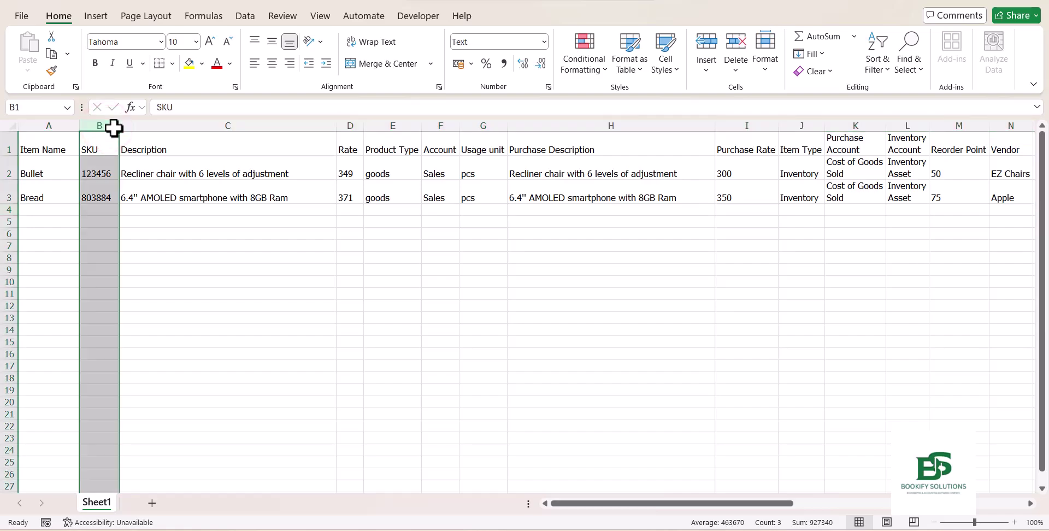
{"action": "key", "text": "ctrl+minus"}
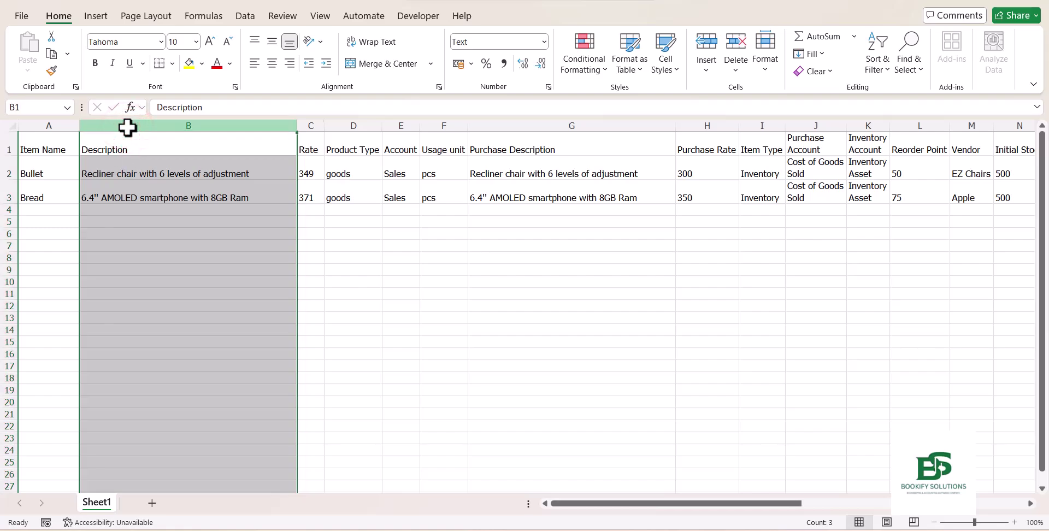
{"action": "key", "text": "ctrl+minus"}
Change the Rate header to 'Selling Rate'
{"action": "left_click", "coordinate": [91, 146]}
{"action": "left_click", "coordinate": [91, 146]}
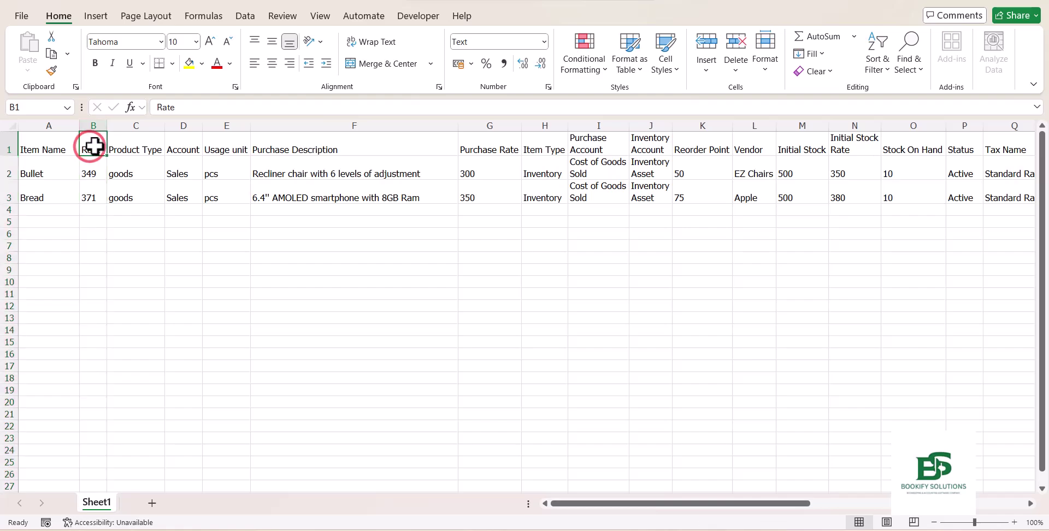
{"action": "double_click", "coordinate": [90, 148]}
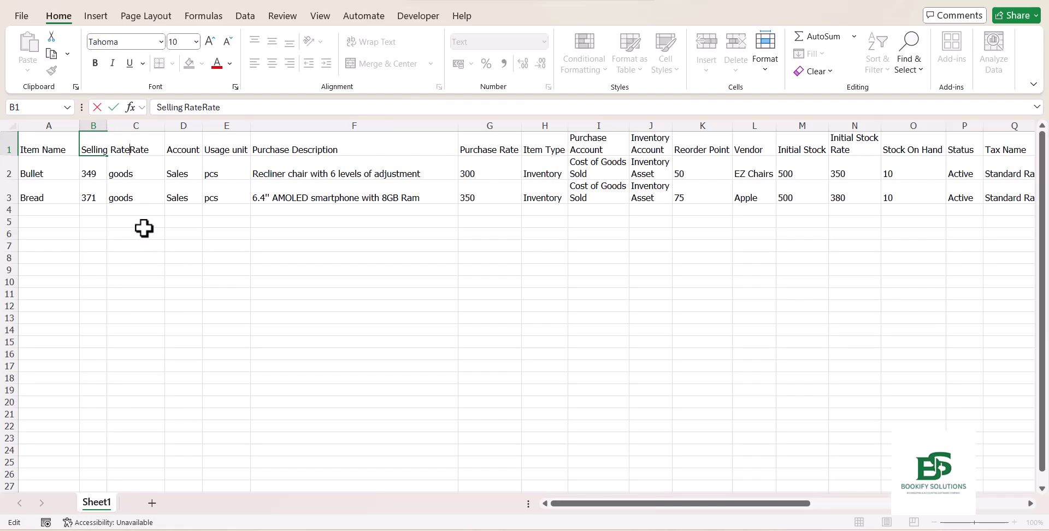
{"action": "key", "text": "BackSpace"}
{"action": "key", "text": "BackSpace"}
{"action": "key", "text": "BackSpace"}
{"action": "key", "text": "Return"}
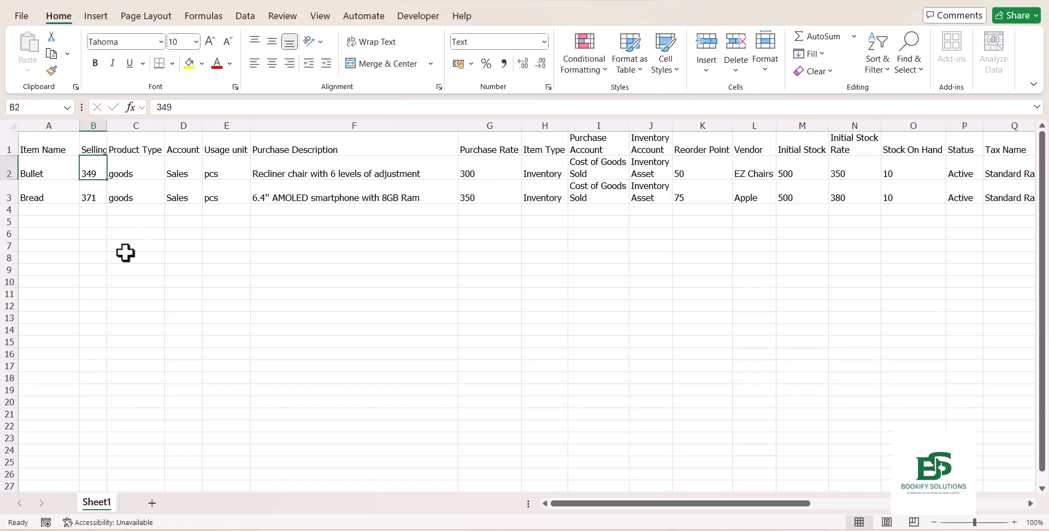
{"action": "left_click", "coordinate": [125, 253]}
Autofit the Selling Rate column, widen Account, and delete the Purchase Description column
{"action": "double_click", "coordinate": [103, 124]}
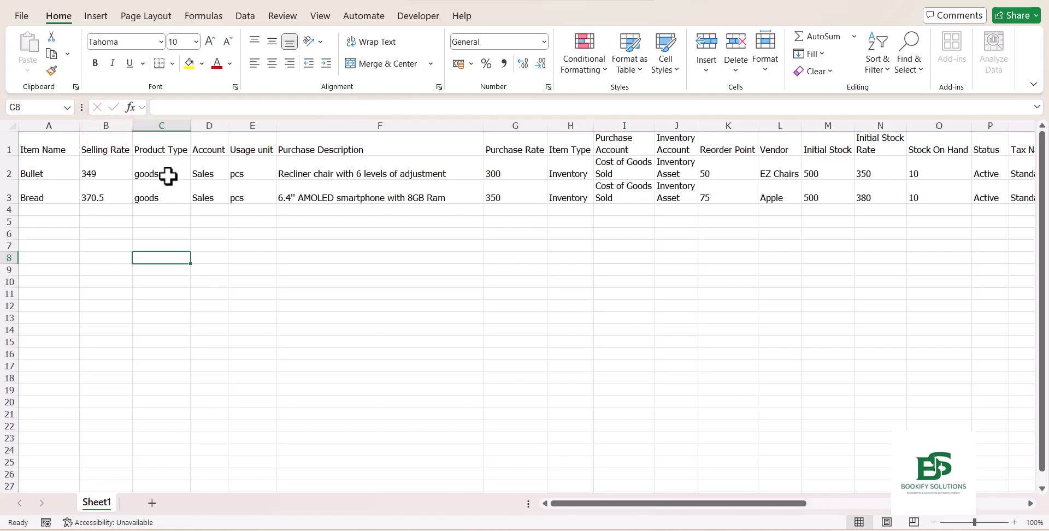
{"action": "left_click_drag", "start_coordinate": [225, 126], "coordinate": [234, 126]}
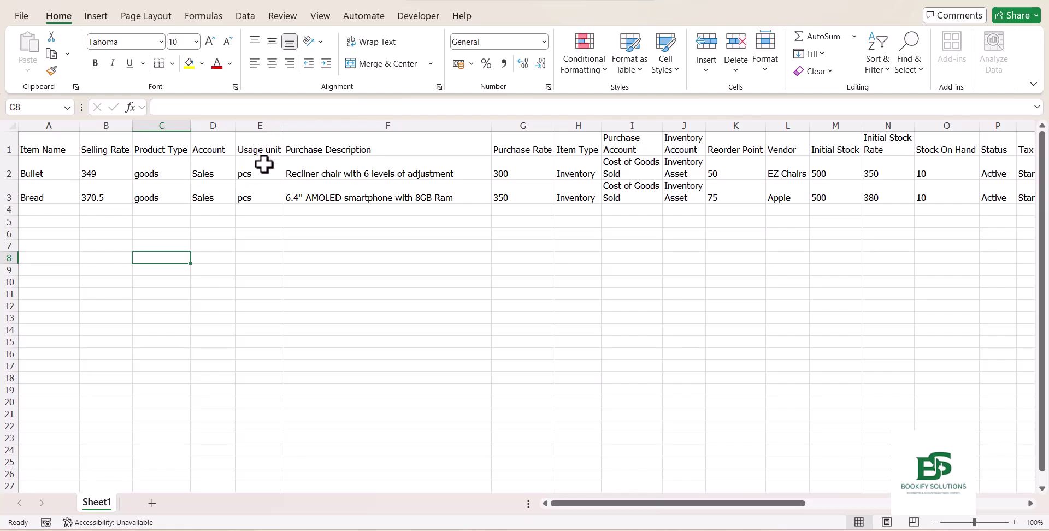
{"action": "left_click", "coordinate": [332, 125]}
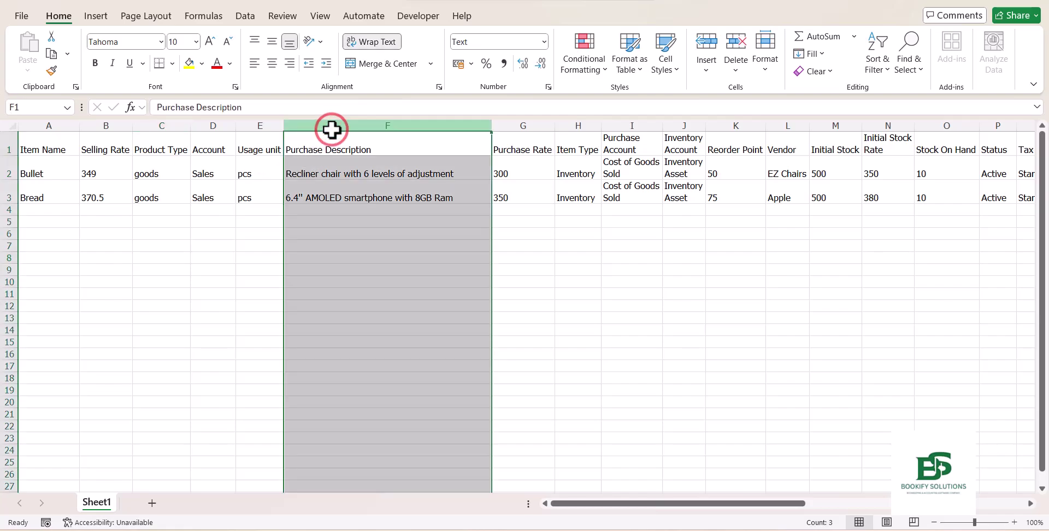
{"action": "left_click_drag", "start_coordinate": [332, 129], "coordinate": [335, 129]}
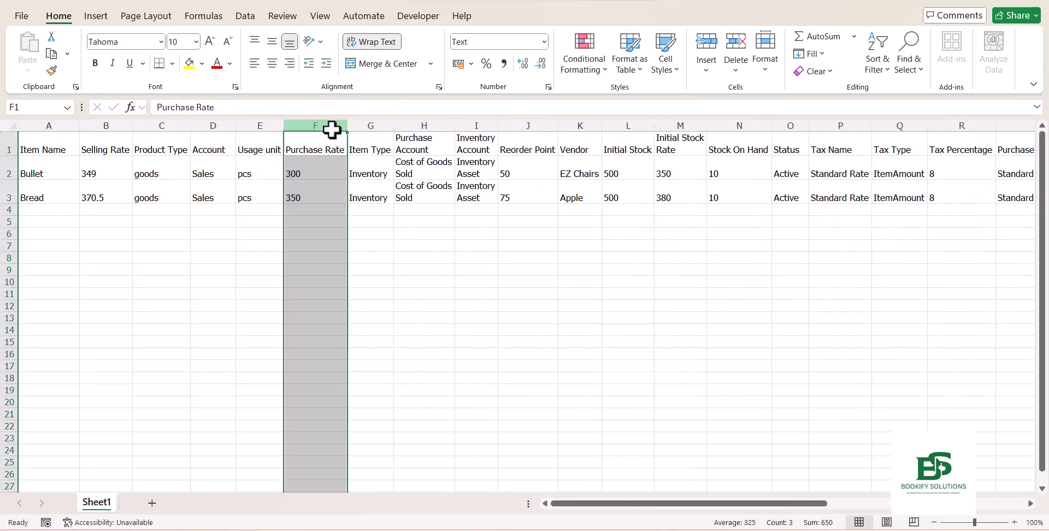
{"action": "left_click", "coordinate": [316, 185]}
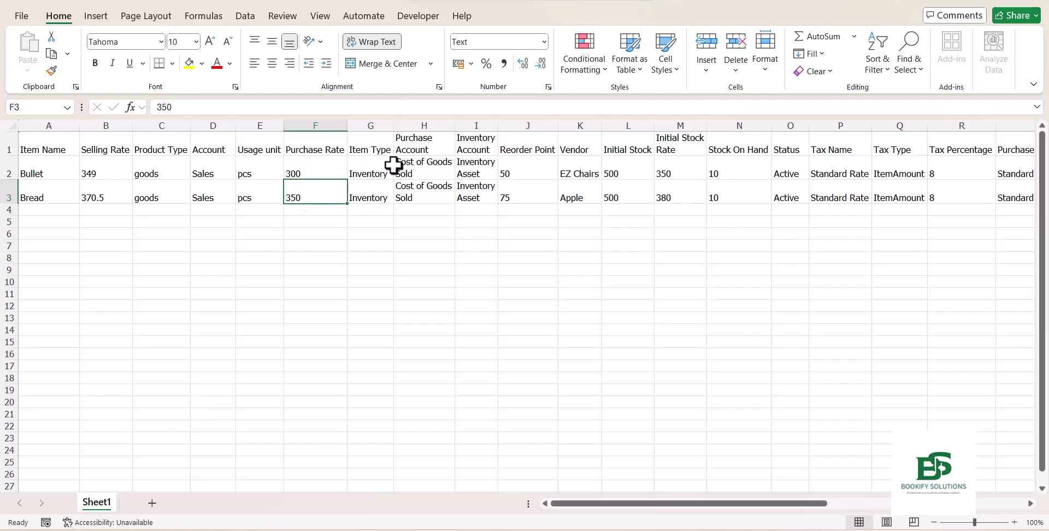
Widen Purchase Account and Inventory Account, then delete the Reorder Point and Vendor columns
{"action": "left_click_drag", "start_coordinate": [454, 125], "coordinate": [487, 126]}
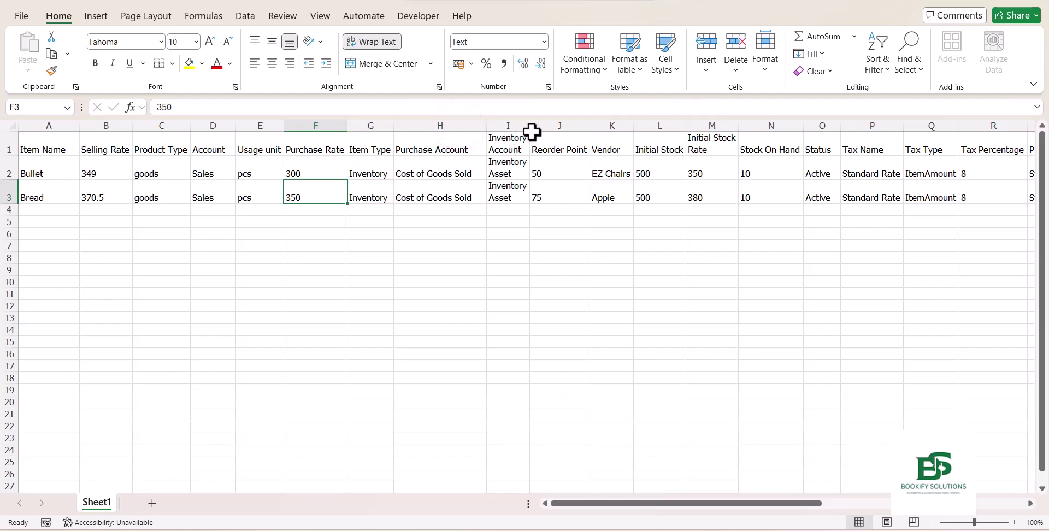
{"action": "left_click", "coordinate": [533, 135]}
{"action": "left_click_drag", "start_coordinate": [529, 126], "coordinate": [572, 127]}
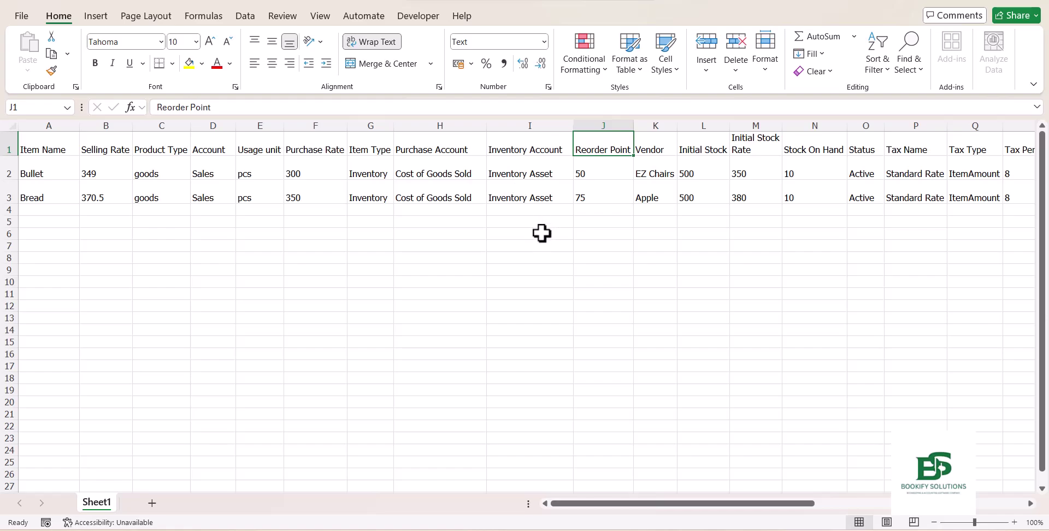
{"action": "left_click", "coordinate": [616, 124]}
{"action": "key", "text": "ctrl+minus"}
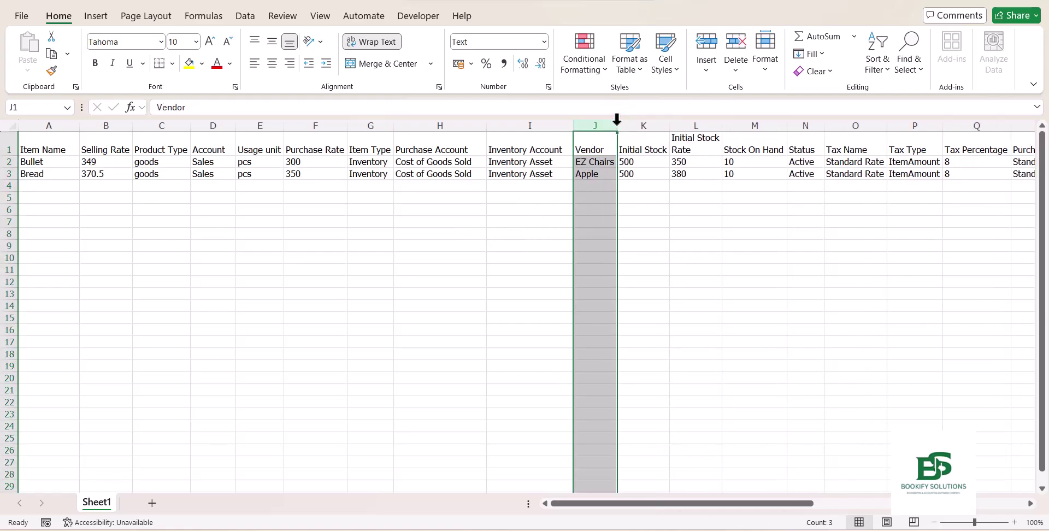
{"action": "key", "text": "ctrl+minus"}
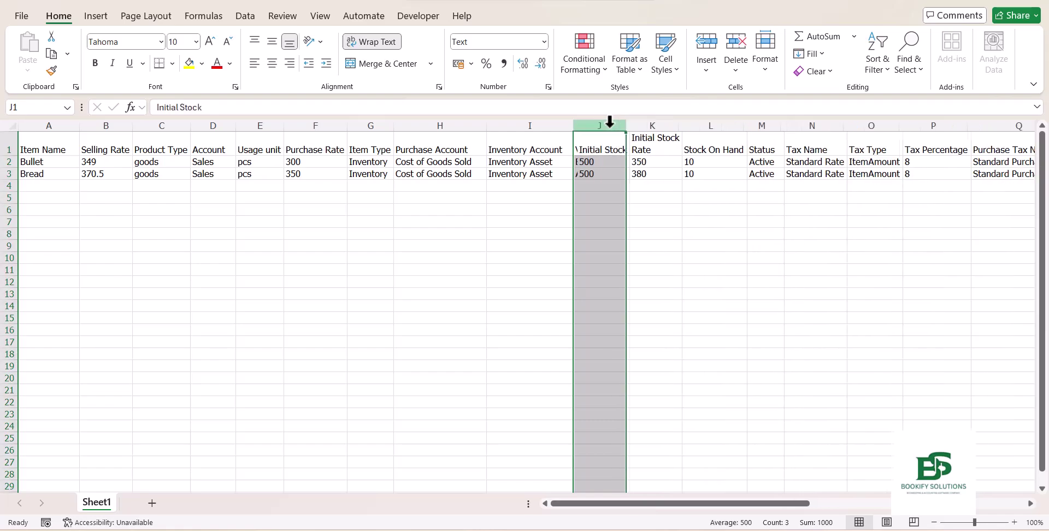
Set Initial Stock to 100 for Bullet and 50 for Bread
{"action": "left_click", "coordinate": [671, 184]}
{"action": "left_click", "coordinate": [611, 163]}
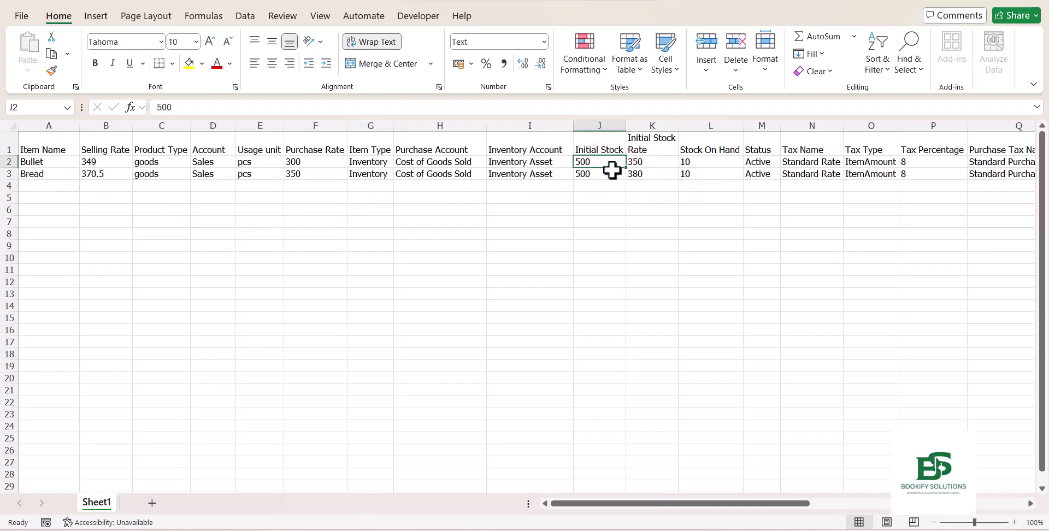
{"action": "type", "text": "100"}
{"action": "key", "text": "Return"}
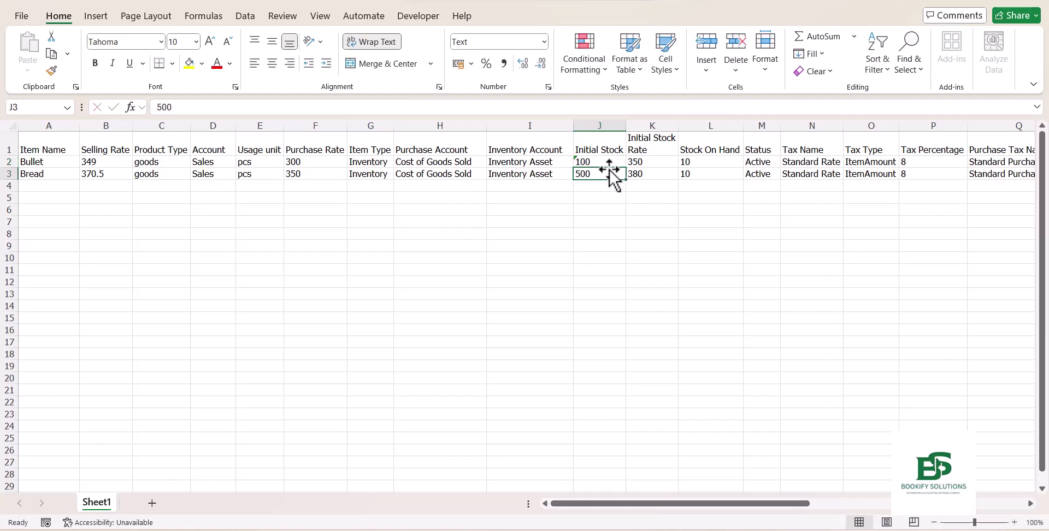
{"action": "type", "text": "50"}
{"action": "key", "text": "Return"}
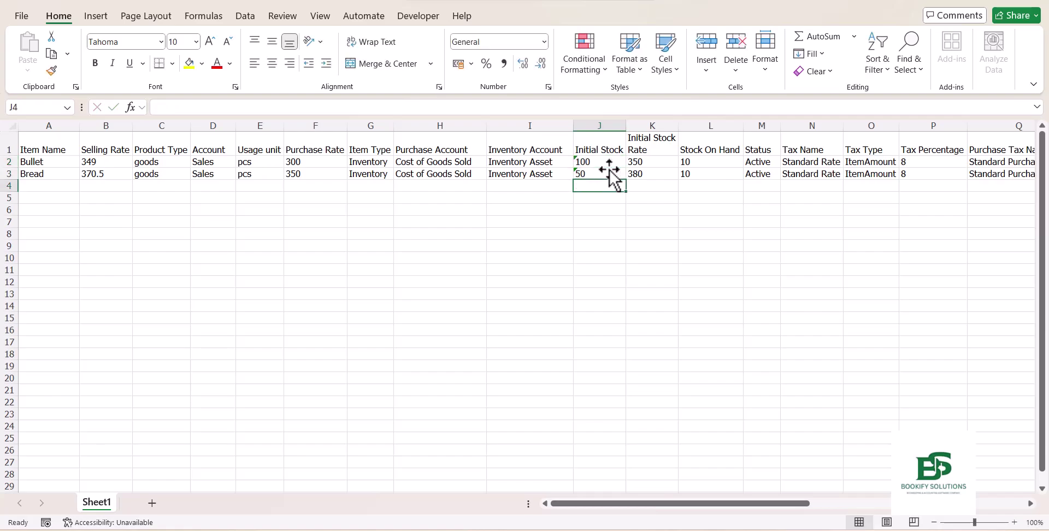
Widen column K and set Initial Stock Rate to 100 for Bullet and 50 for Bread
{"action": "left_click", "coordinate": [649, 160]}
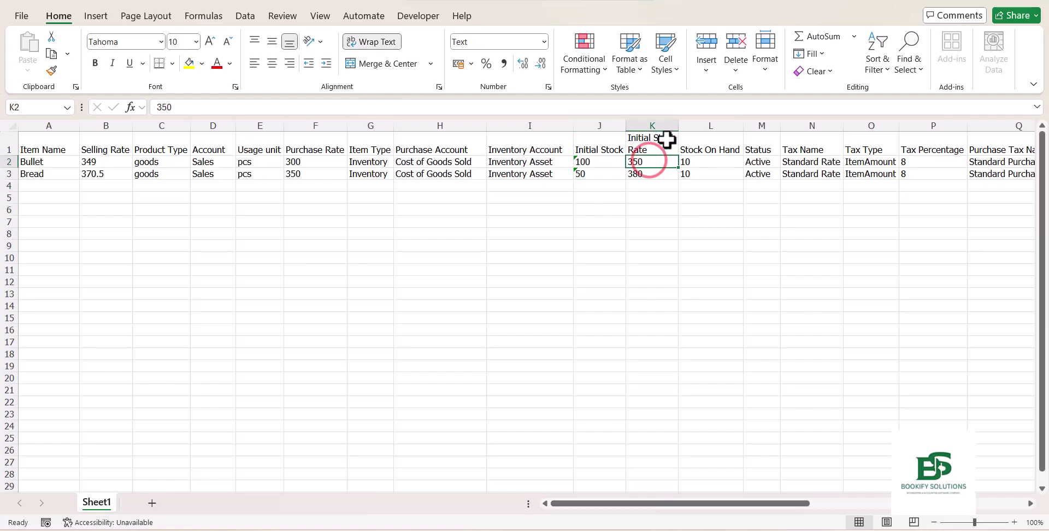
{"action": "left_click_drag", "start_coordinate": [678, 126], "coordinate": [721, 129]}
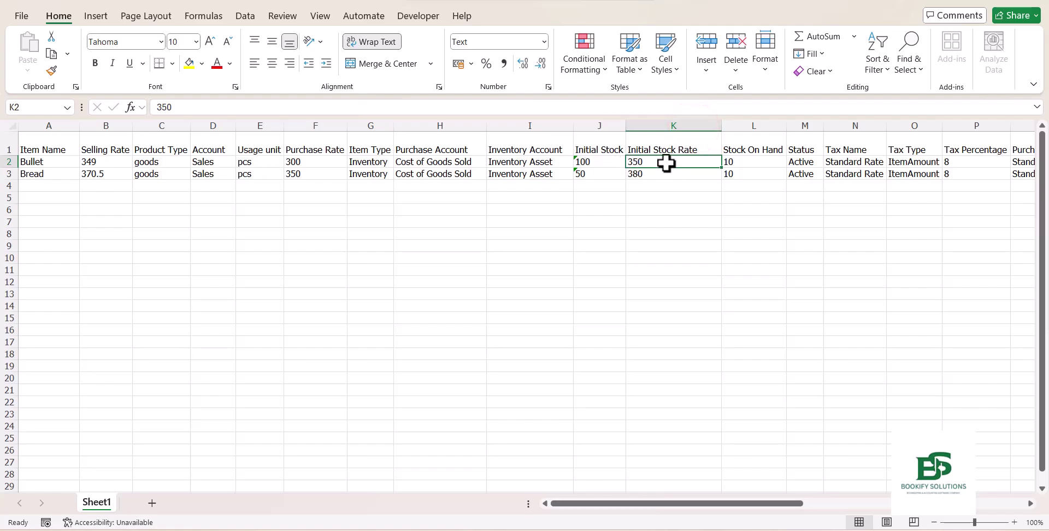
{"action": "type", "text": "100"}
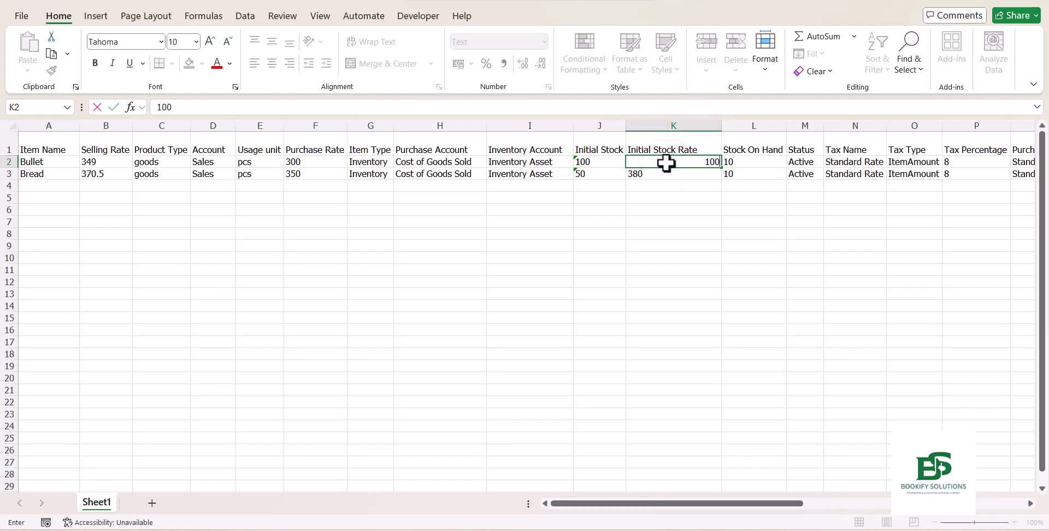
{"action": "key", "text": "Return"}
{"action": "type", "text": "50"}
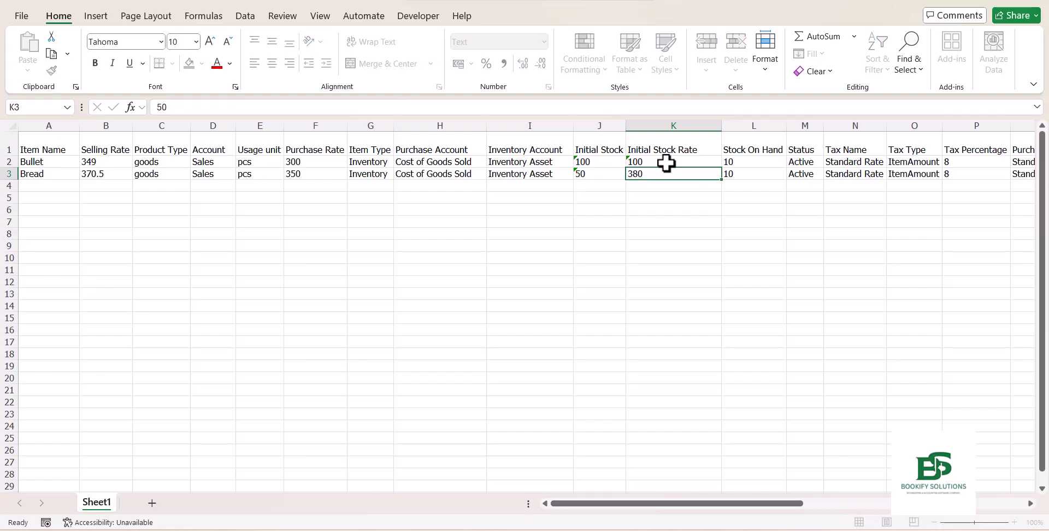
{"action": "key", "text": "Return"}
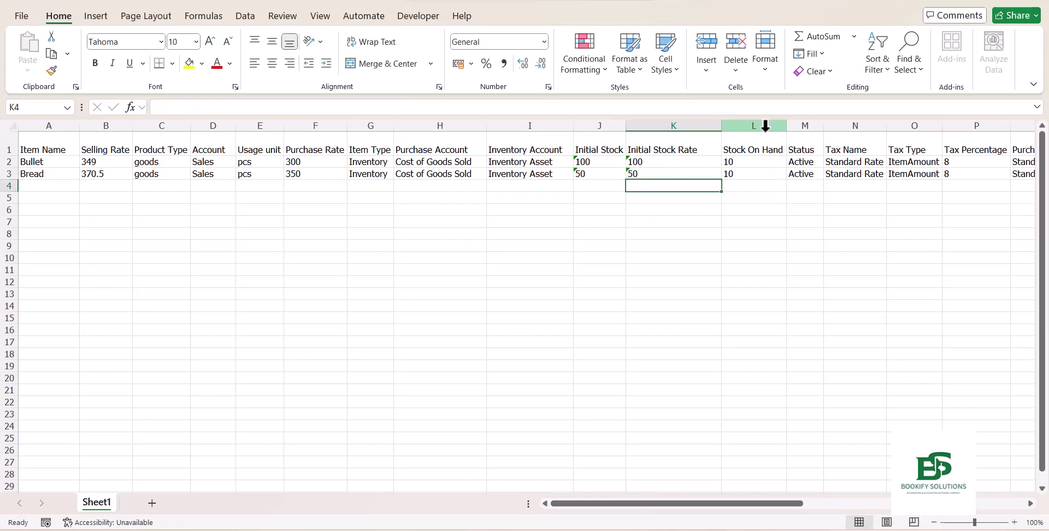
{"action": "left_click", "coordinate": [760, 157]}
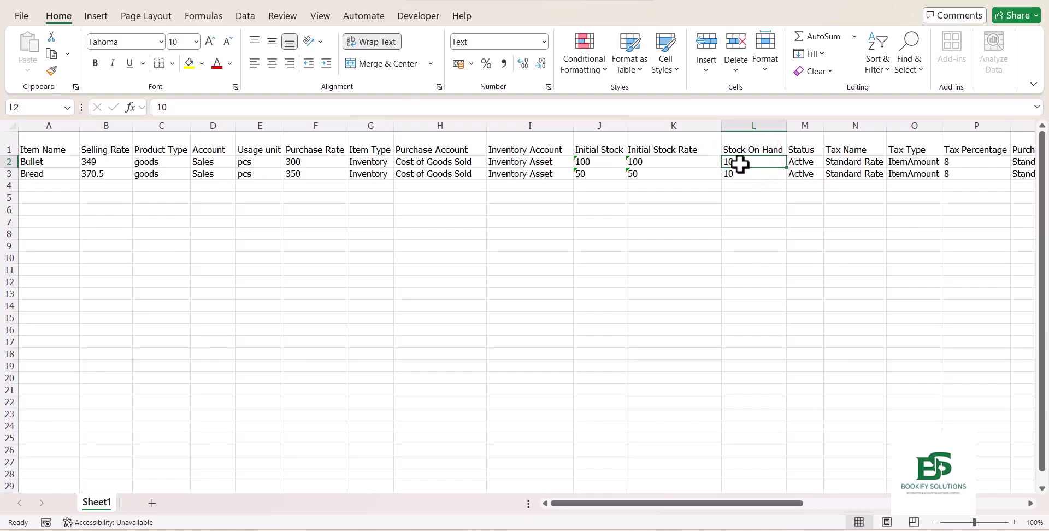
{"action": "left_click", "coordinate": [603, 126]}
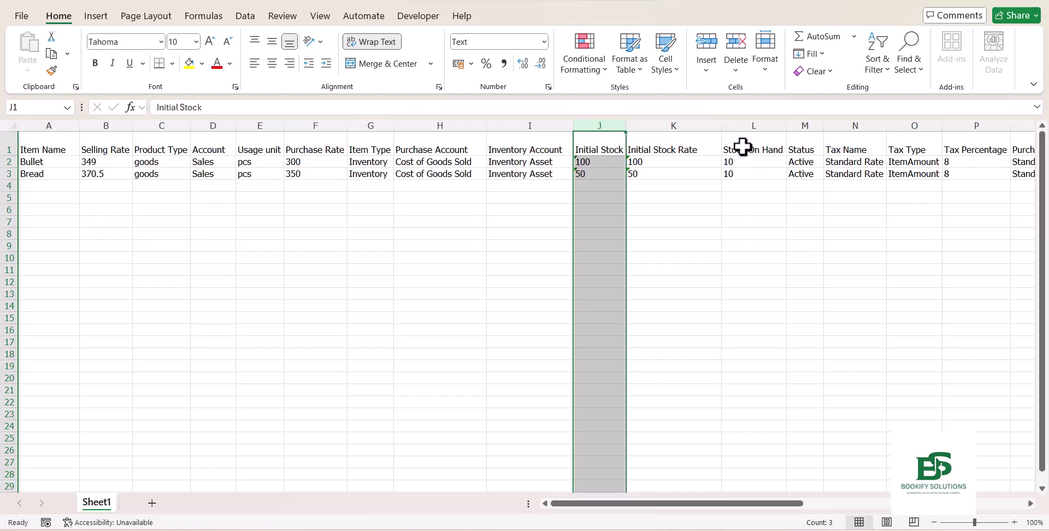
Delete Stock On Hand and the Status through custom field columns, then scroll back to column A
{"action": "left_click", "coordinate": [600, 162]}
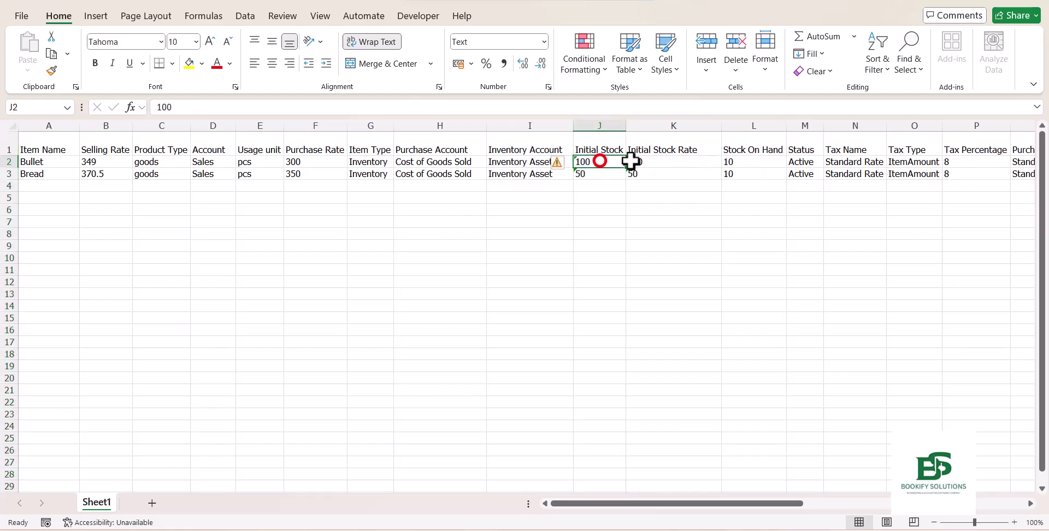
{"action": "left_click", "coordinate": [753, 126]}
{"action": "key", "text": "ctrl+minus"}
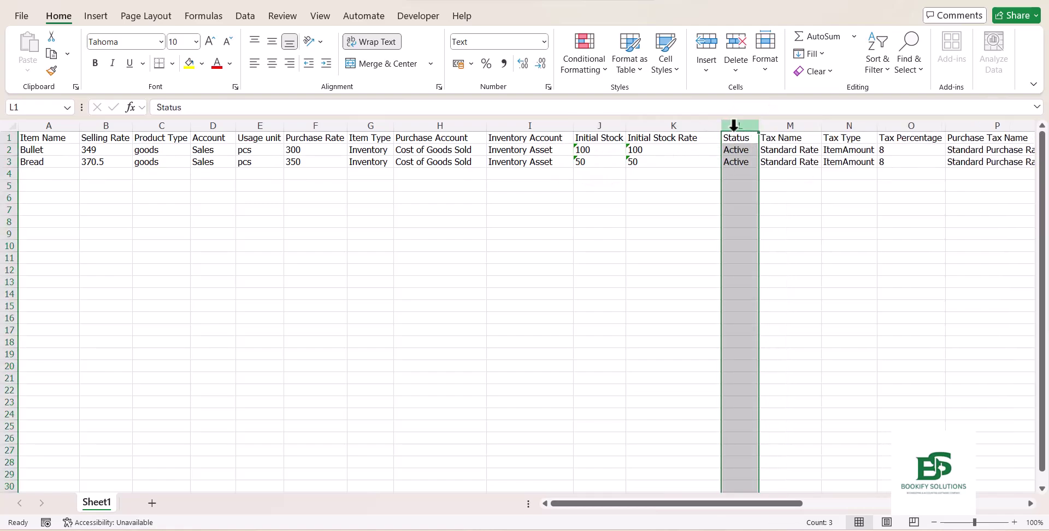
{"action": "left_click_drag", "start_coordinate": [738, 119], "coordinate": [931, 140]}
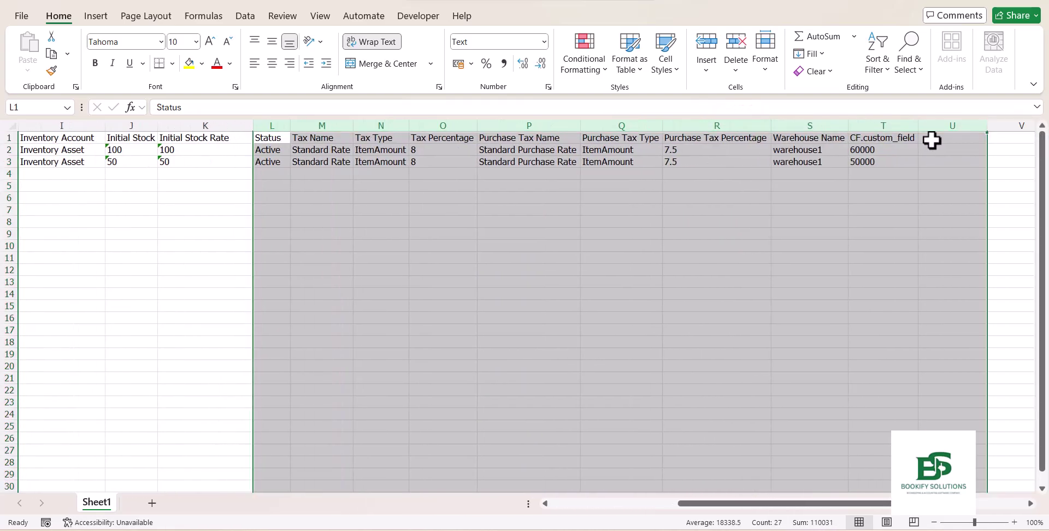
{"action": "key", "text": "ctrl+minus"}
{"action": "left_click", "coordinate": [826, 298]}
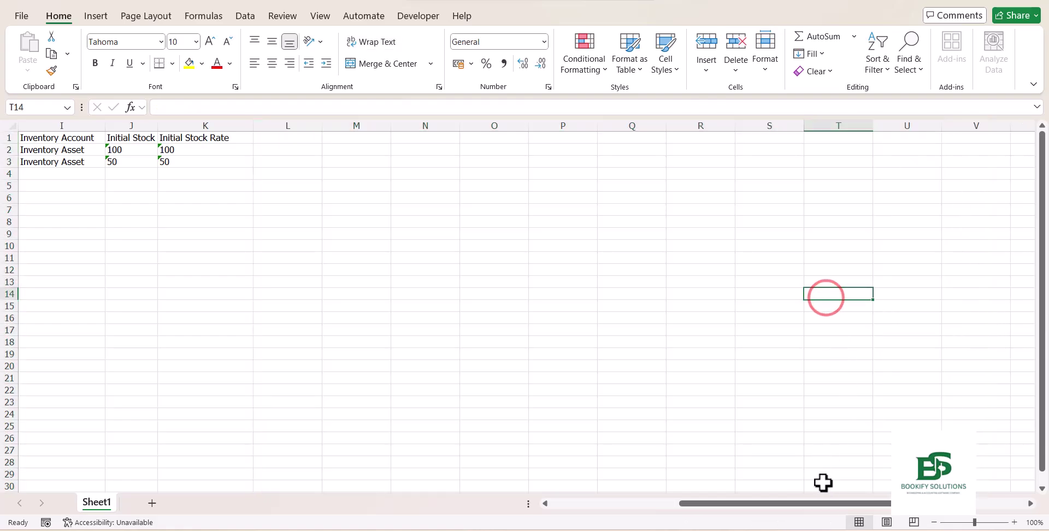
{"action": "left_click_drag", "start_coordinate": [824, 503], "coordinate": [633, 501]}
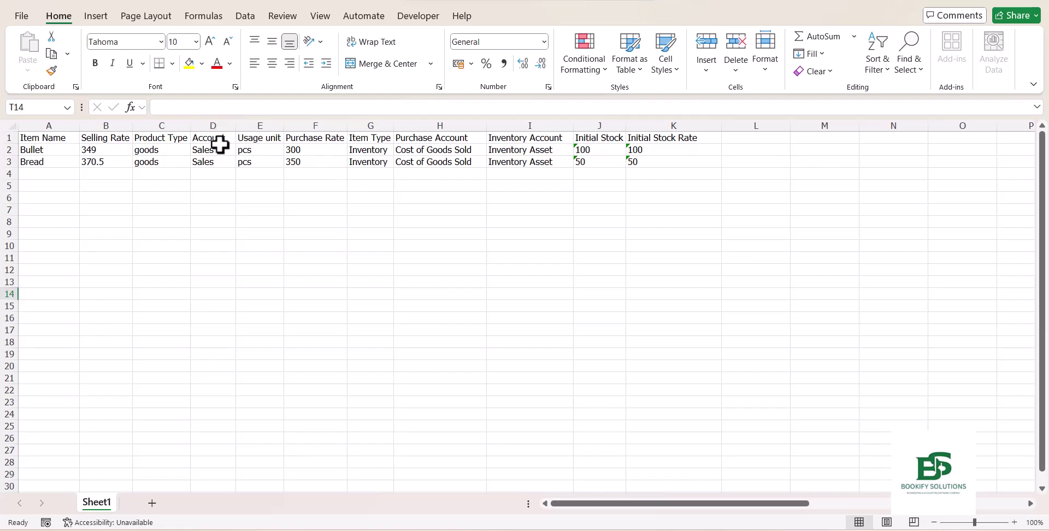
Save the sheet to the Desktop as an Excel Workbook named 'Item Imports'
{"action": "left_click", "coordinate": [22, 16]}
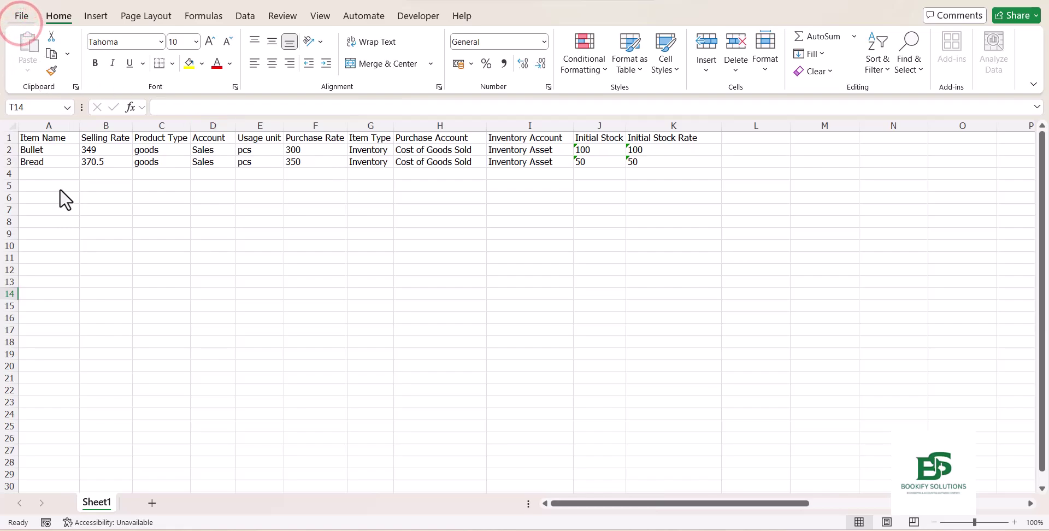
{"action": "left_click", "coordinate": [44, 222]}
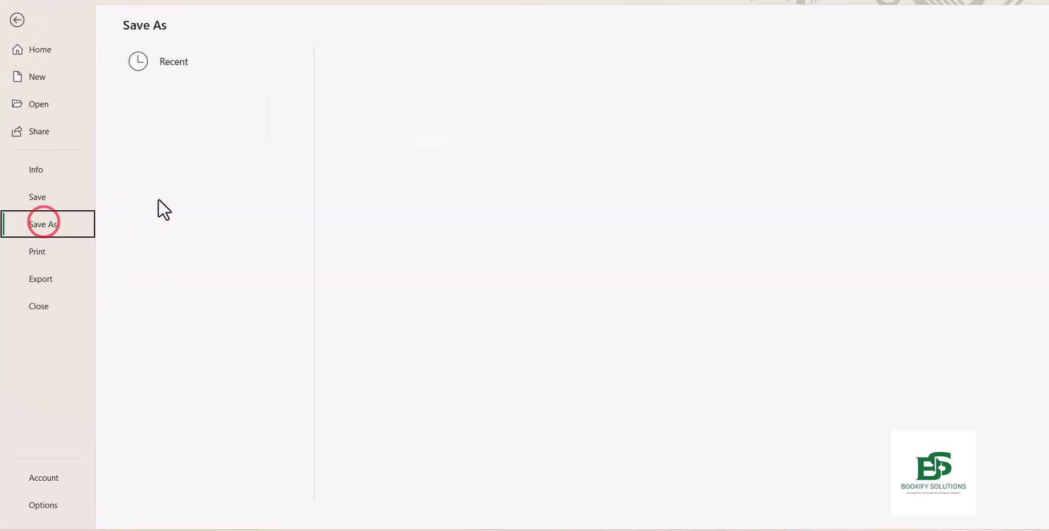
{"action": "left_click", "coordinate": [202, 335]}
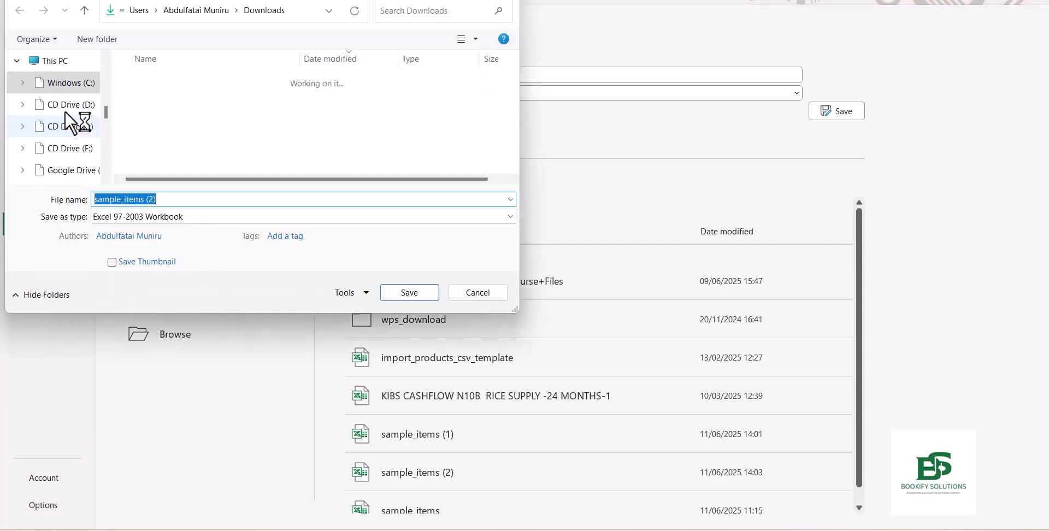
{"action": "left_click", "coordinate": [105, 67]}
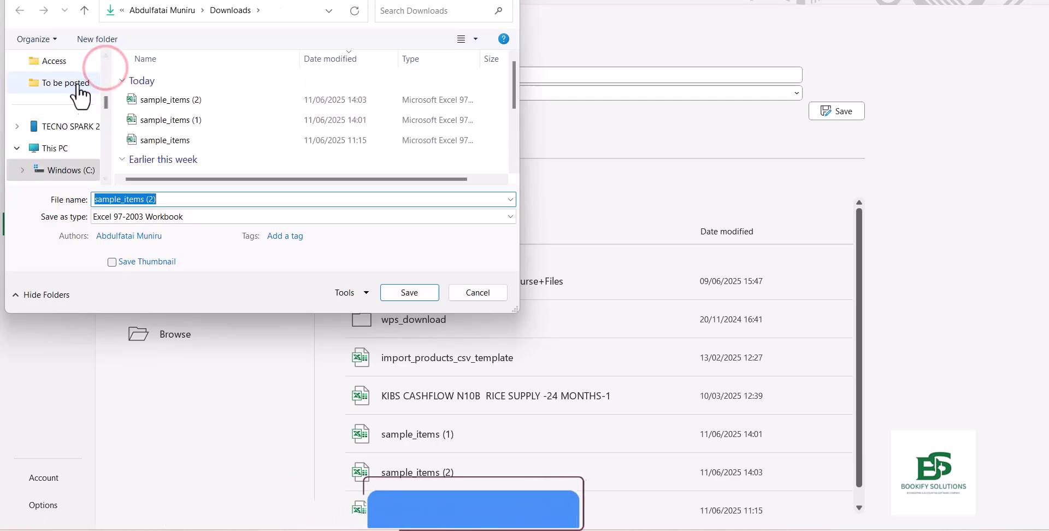
{"action": "left_click_drag", "start_coordinate": [105, 102], "coordinate": [109, 70]}
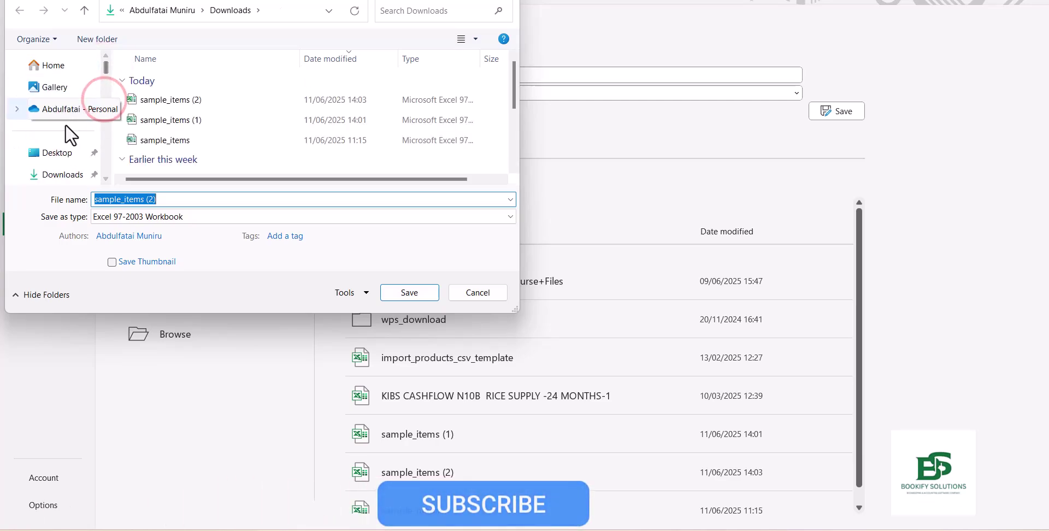
{"action": "left_click", "coordinate": [60, 153]}
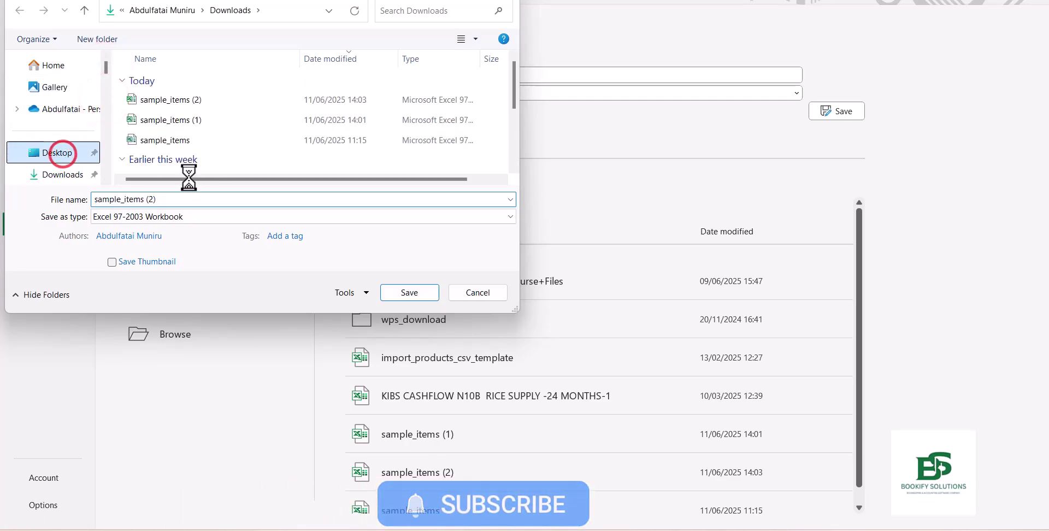
{"action": "left_click", "coordinate": [171, 199]}
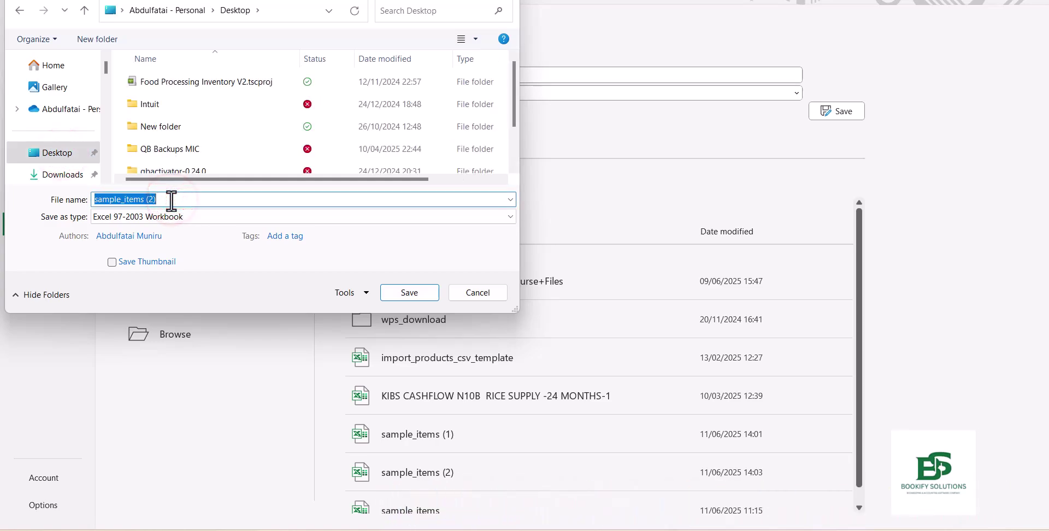
{"action": "type", "text": "Item Imports"}
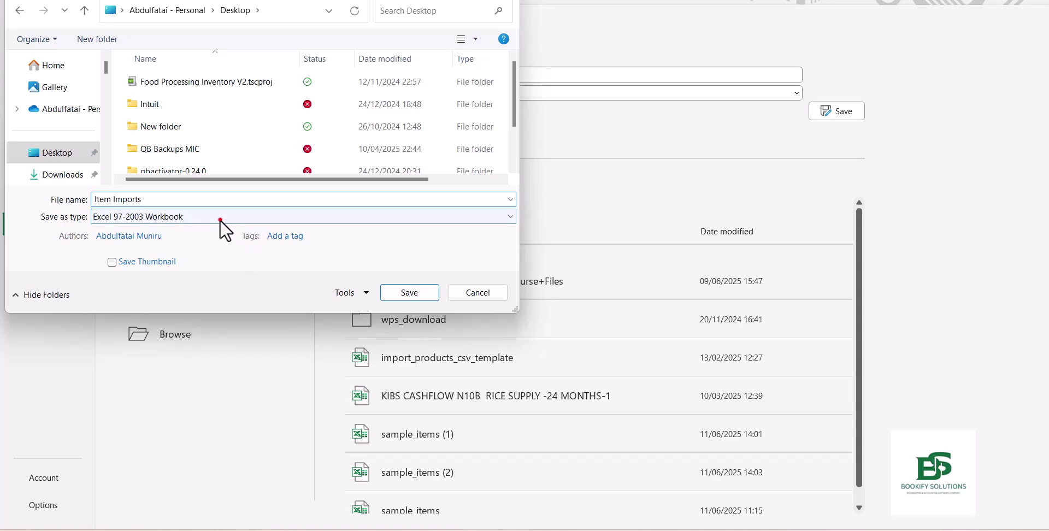
{"action": "left_click", "coordinate": [220, 219]}
{"action": "left_click", "coordinate": [133, 231]}
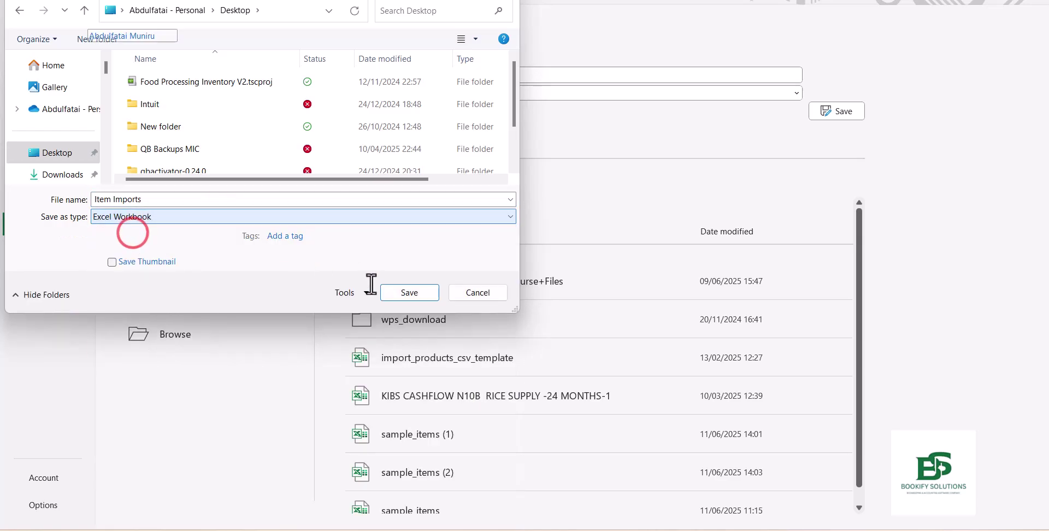
{"action": "left_click", "coordinate": [399, 294]}
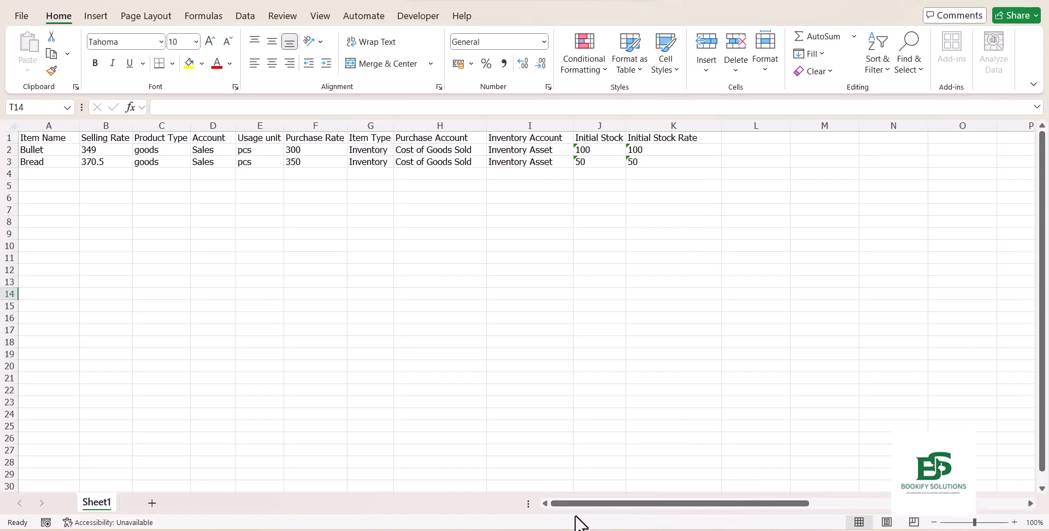
Pick Item Imports from the Desktop as the Zoho import file and dismiss the file-in-use warning
{"action": "mouse_move", "coordinate": [555, 520]}
{"action": "left_click", "coordinate": [579, 477]}
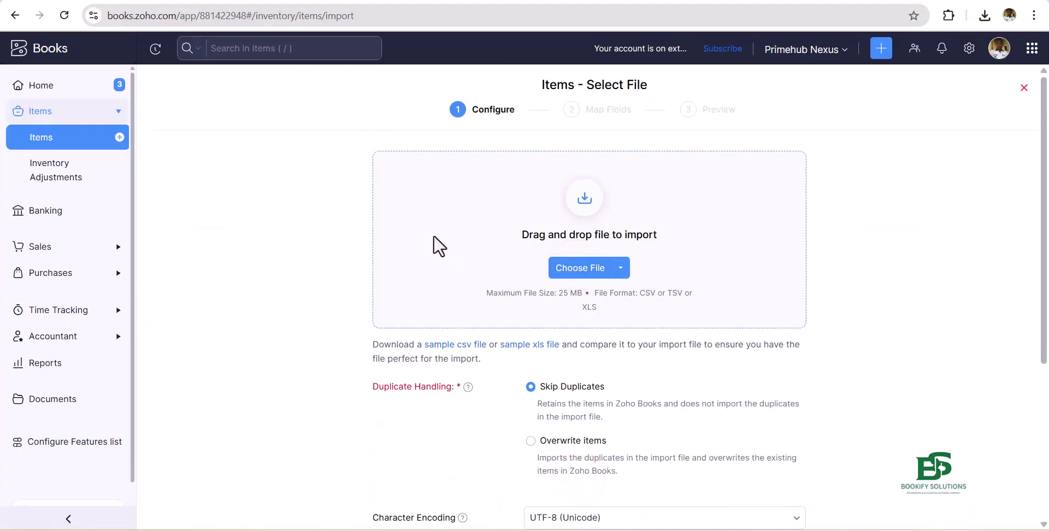
{"action": "left_click", "coordinate": [579, 268]}
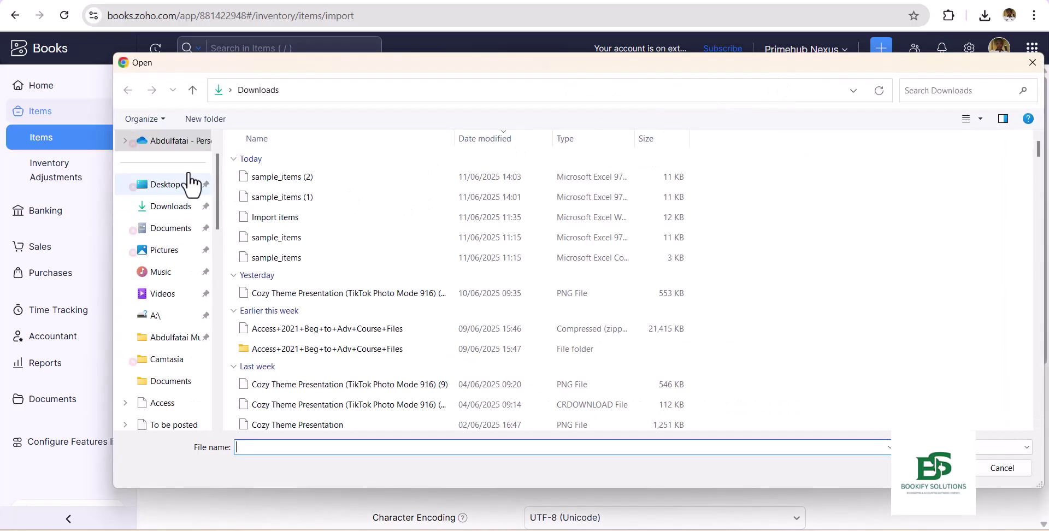
{"action": "left_click", "coordinate": [176, 190]}
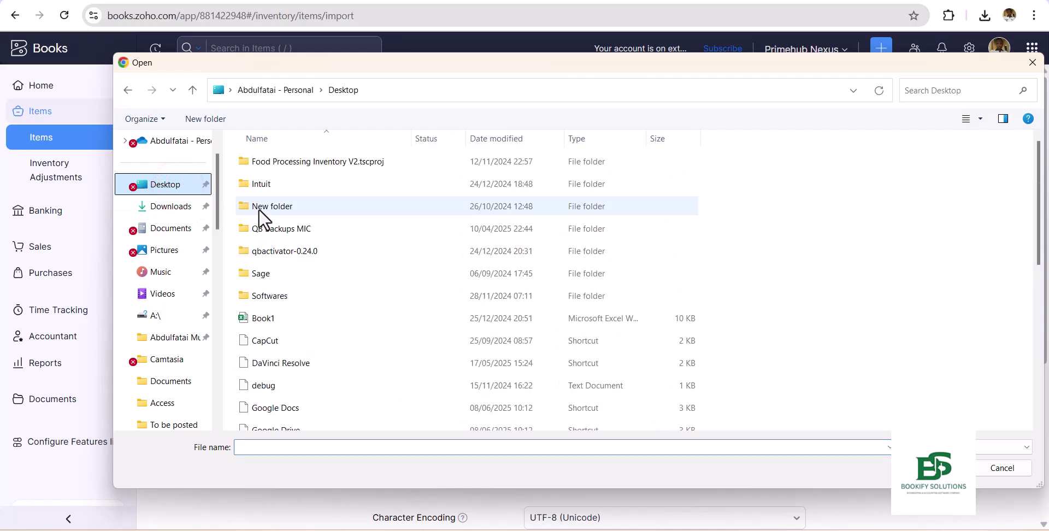
{"action": "scroll", "coordinate": [323, 366], "scroll_direction": "down", "scroll_amount": 4}
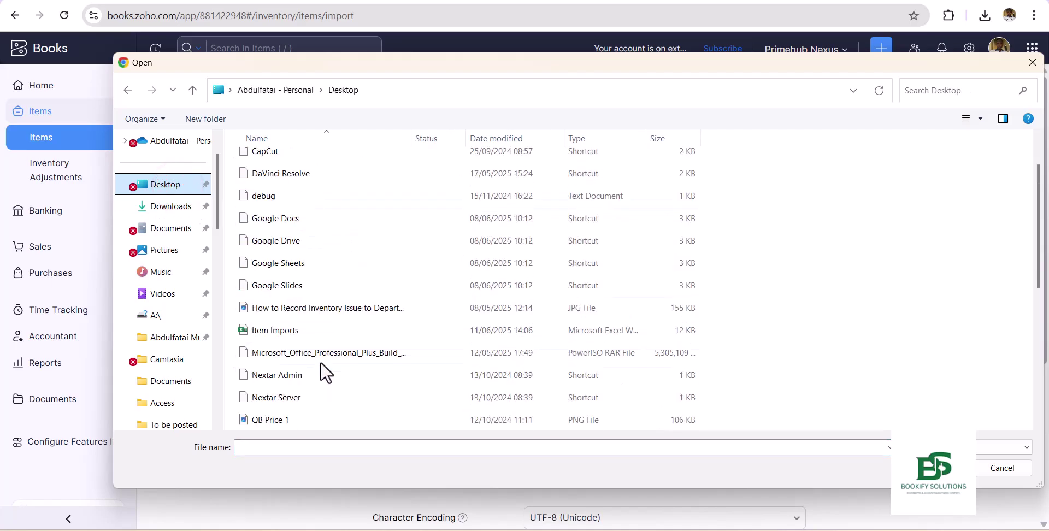
{"action": "double_click", "coordinate": [298, 264]}
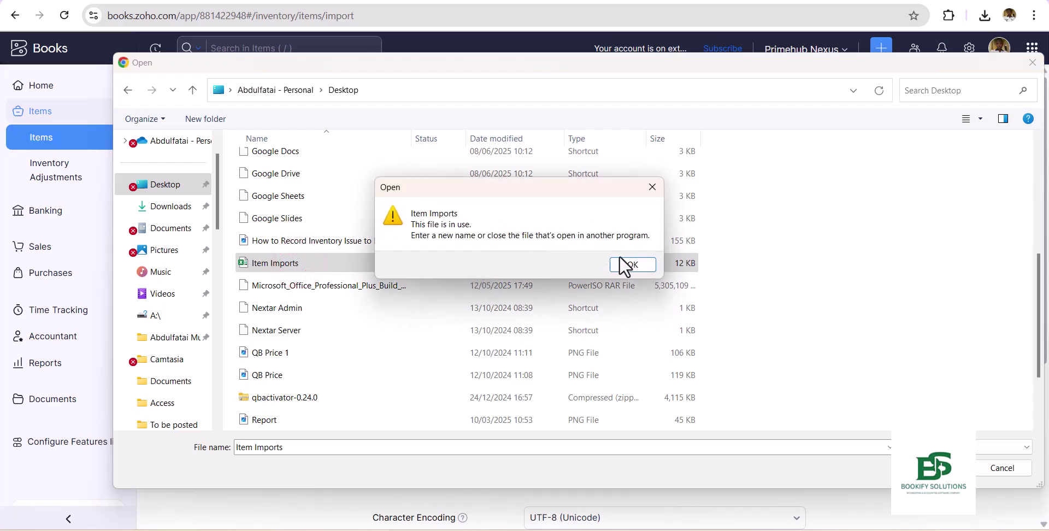
{"action": "left_click", "coordinate": [623, 264]}
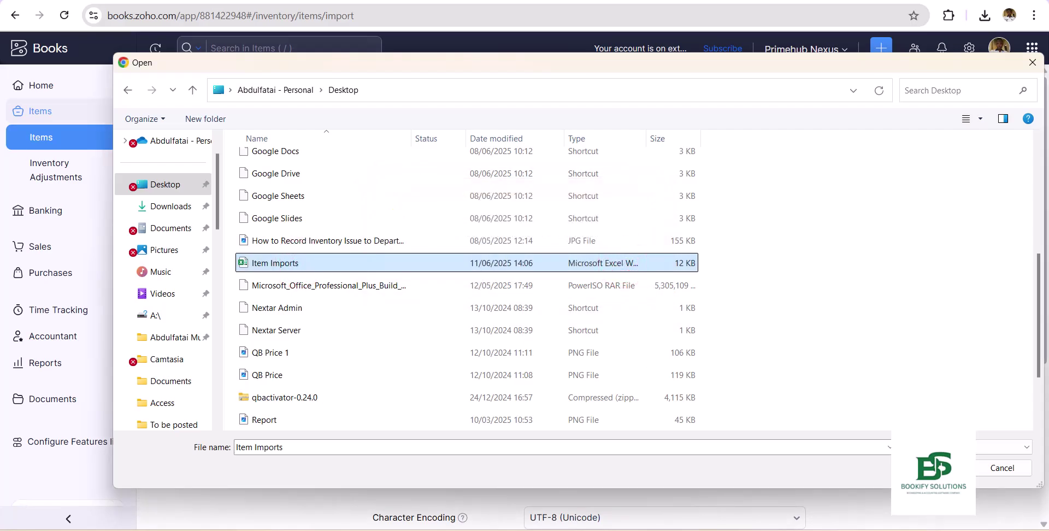
Close the Item Imports workbook in Excel and attach Item Imports.xlsx again
{"action": "mouse_move", "coordinate": [813, 523]}
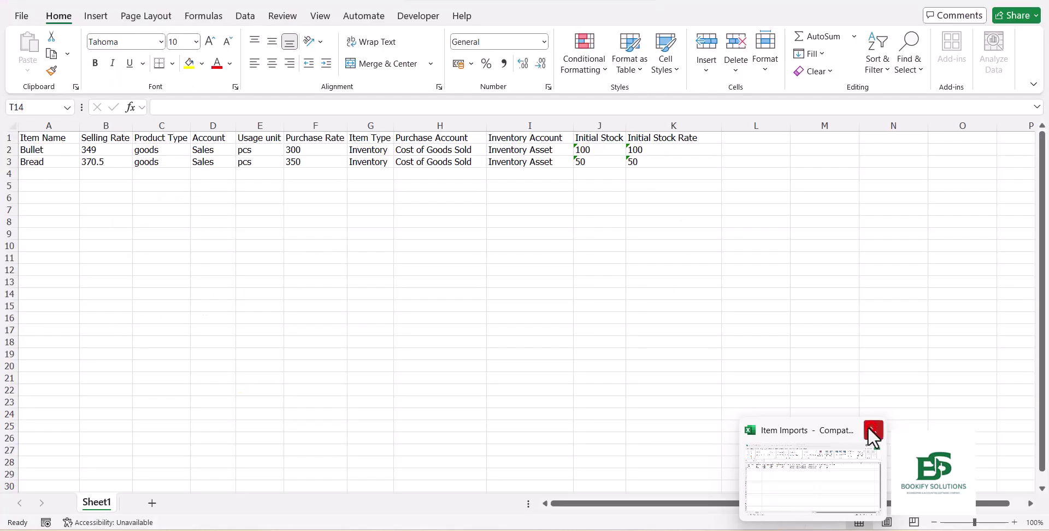
{"action": "left_click", "coordinate": [872, 430]}
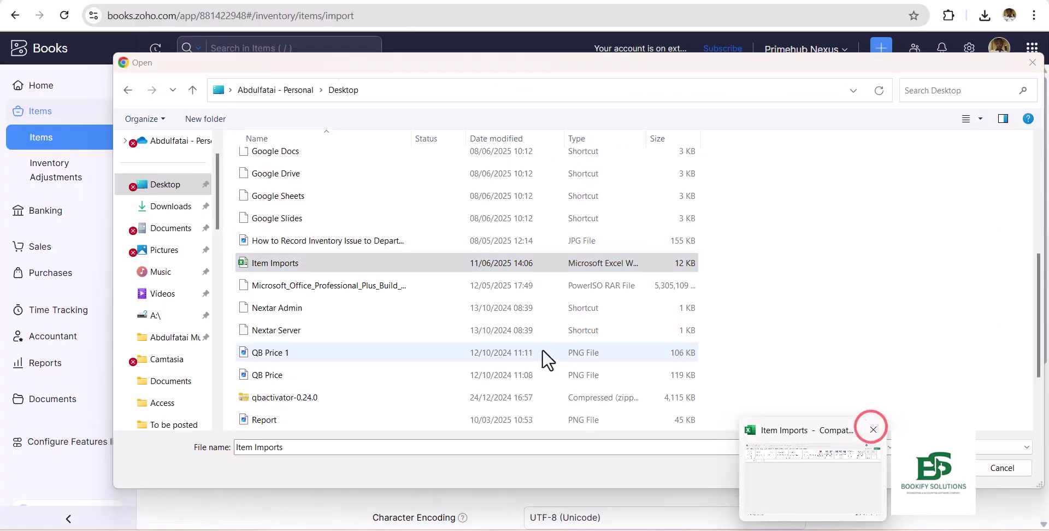
{"action": "double_click", "coordinate": [595, 263]}
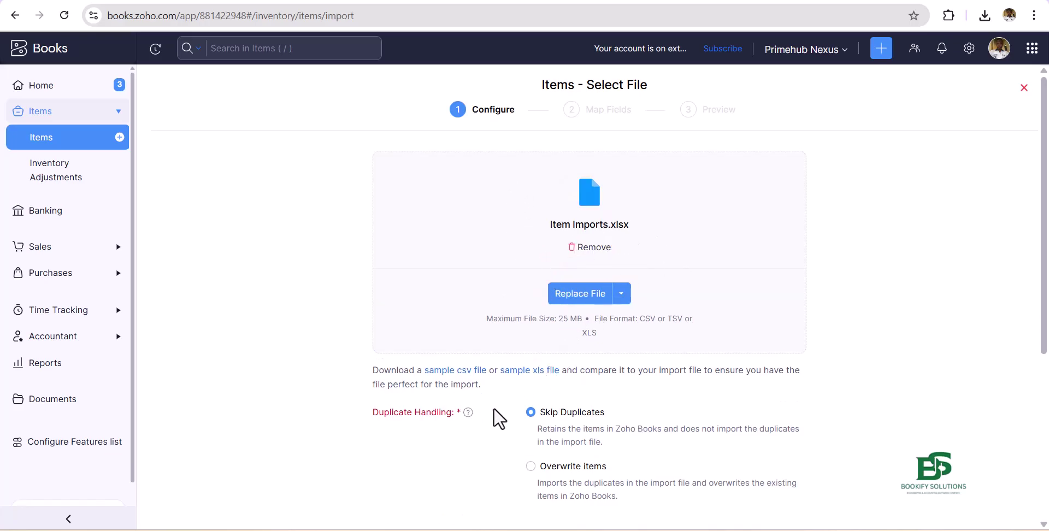
Continue to Map Fields and map Rate to the Selling Rate column
{"action": "scroll", "coordinate": [499, 419], "scroll_direction": "down", "scroll_amount": 5}
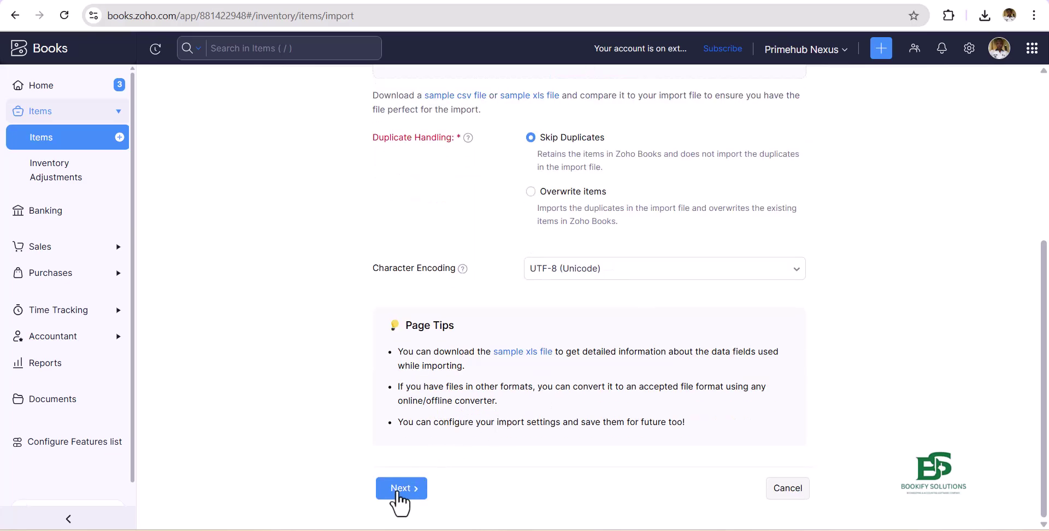
{"action": "left_click", "coordinate": [398, 490]}
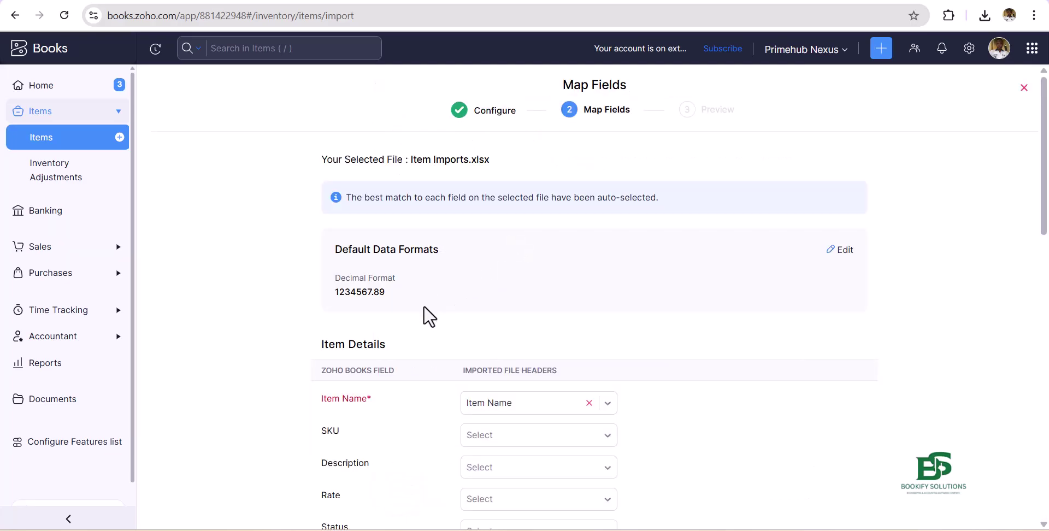
{"action": "scroll", "coordinate": [423, 317], "scroll_direction": "down", "scroll_amount": 3}
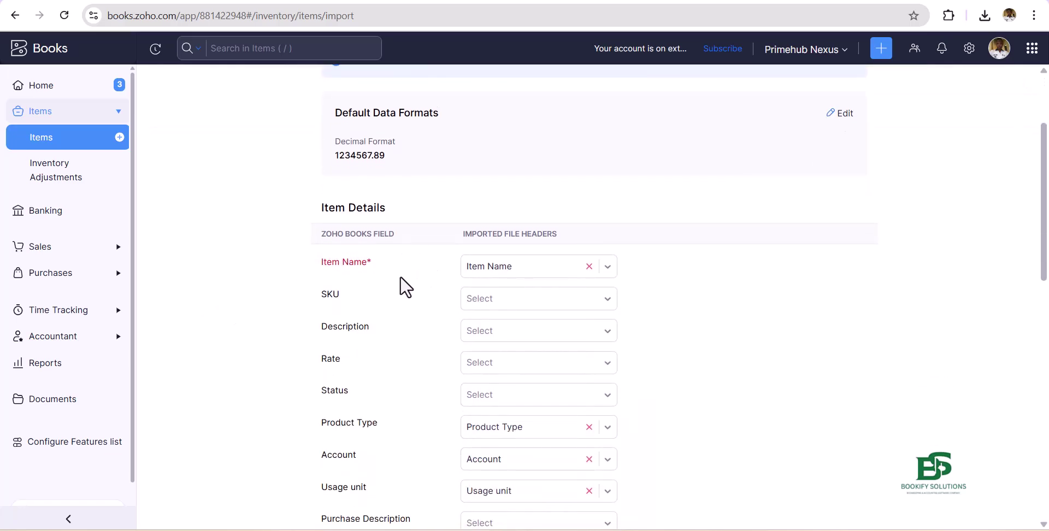
{"action": "scroll", "coordinate": [350, 328], "scroll_direction": "down", "scroll_amount": 1}
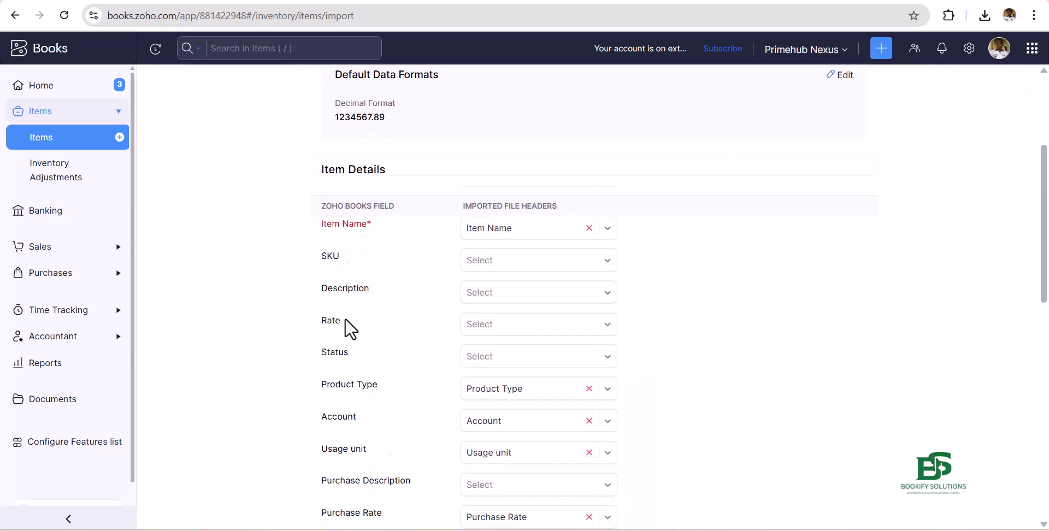
{"action": "scroll", "coordinate": [351, 328], "scroll_direction": "down", "scroll_amount": 1}
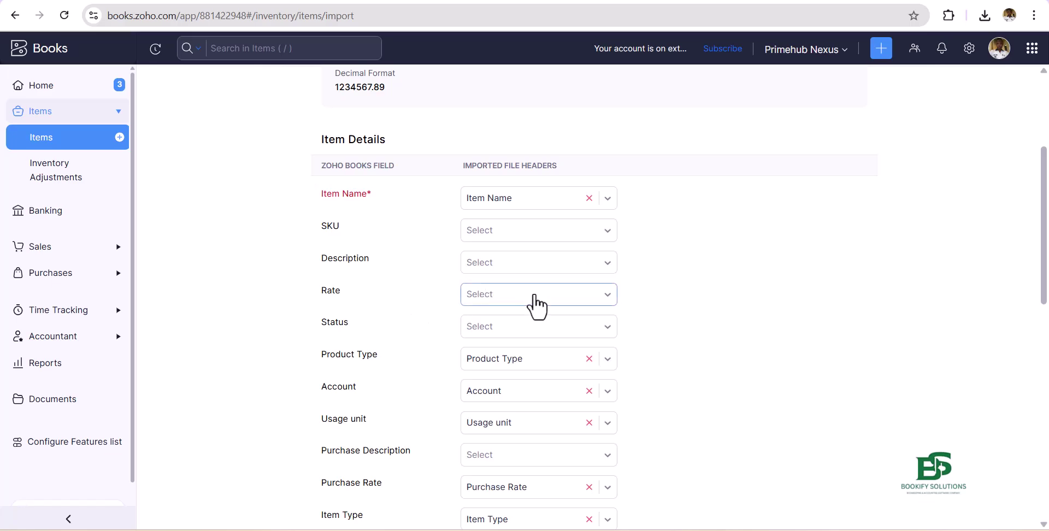
{"action": "left_click", "coordinate": [535, 295]}
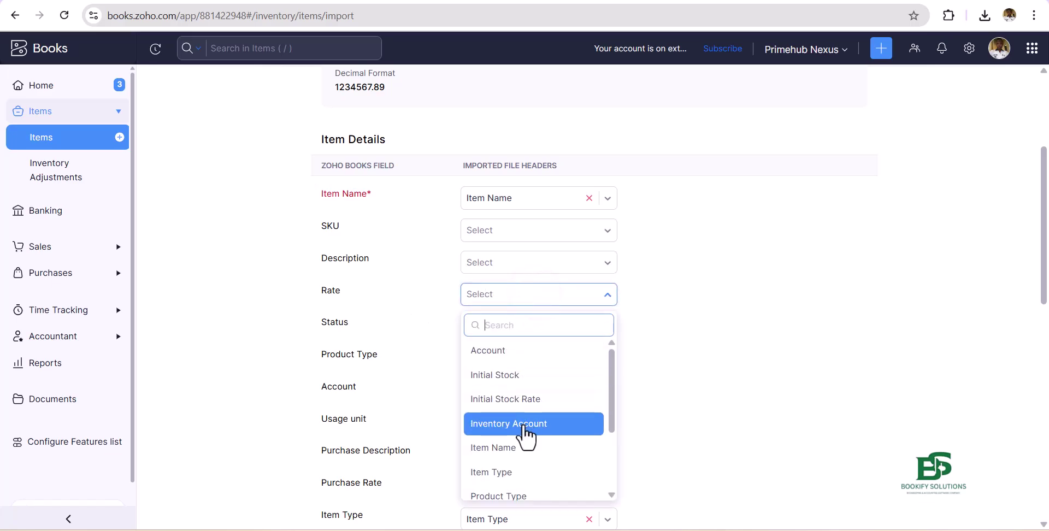
{"action": "scroll", "coordinate": [528, 442], "scroll_direction": "down", "scroll_amount": 2}
{"action": "left_click", "coordinate": [520, 461]}
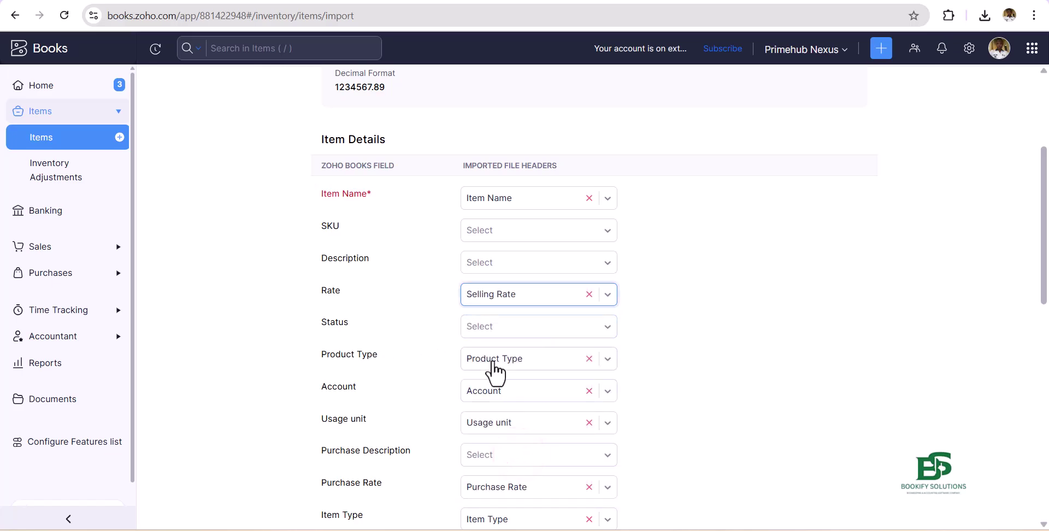
Keep the Initial Stock mapping unchanged and proceed to the preview with 2 items ready
{"action": "scroll", "coordinate": [499, 415], "scroll_direction": "down", "scroll_amount": 3}
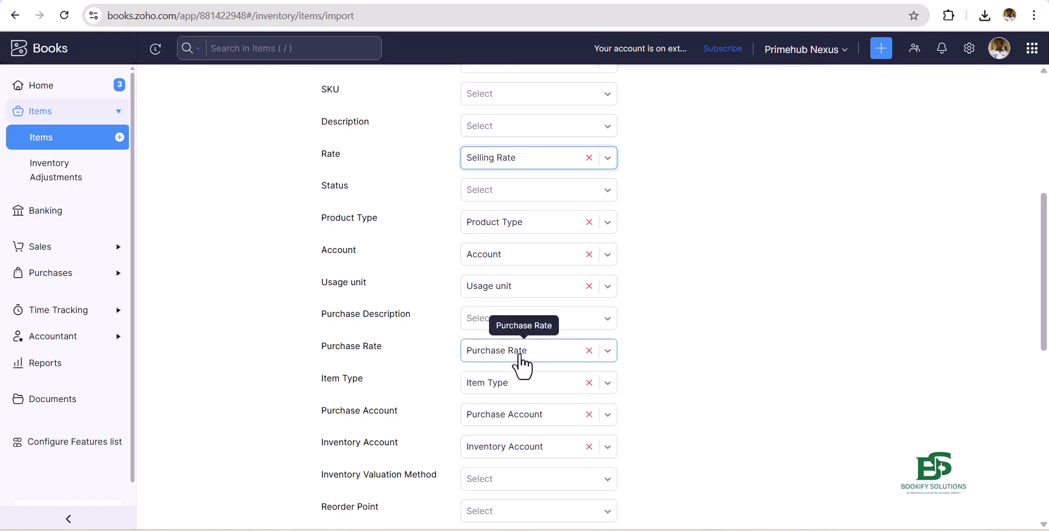
{"action": "scroll", "coordinate": [516, 360], "scroll_direction": "down", "scroll_amount": 1}
{"action": "scroll", "coordinate": [492, 392], "scroll_direction": "down", "scroll_amount": 2}
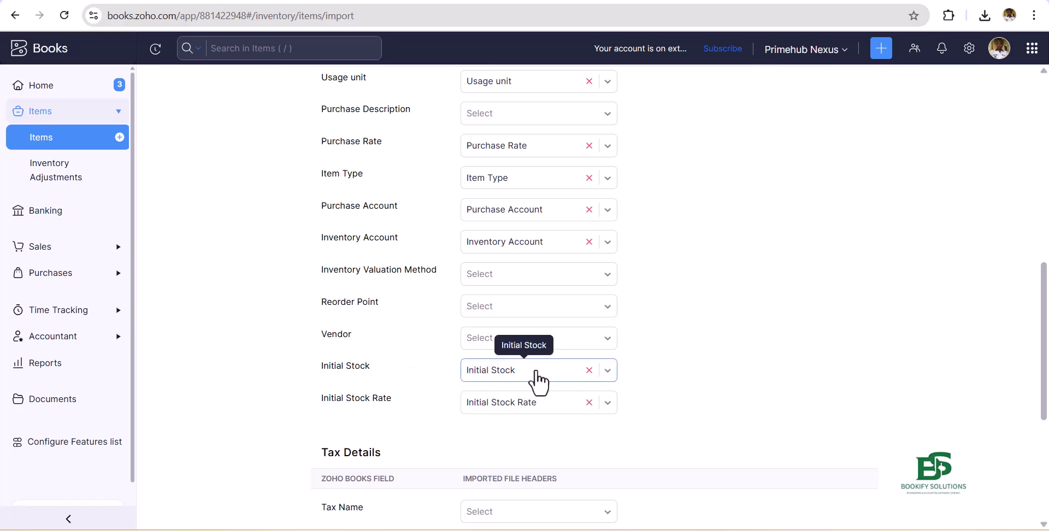
{"action": "left_click", "coordinate": [536, 370]}
{"action": "left_click", "coordinate": [536, 370]}
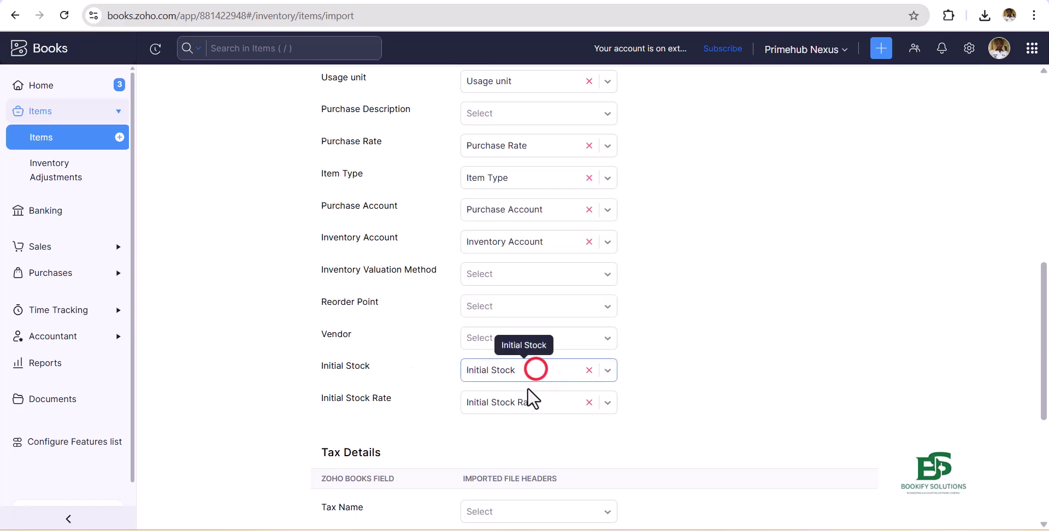
{"action": "scroll", "coordinate": [519, 406], "scroll_direction": "down", "scroll_amount": 5}
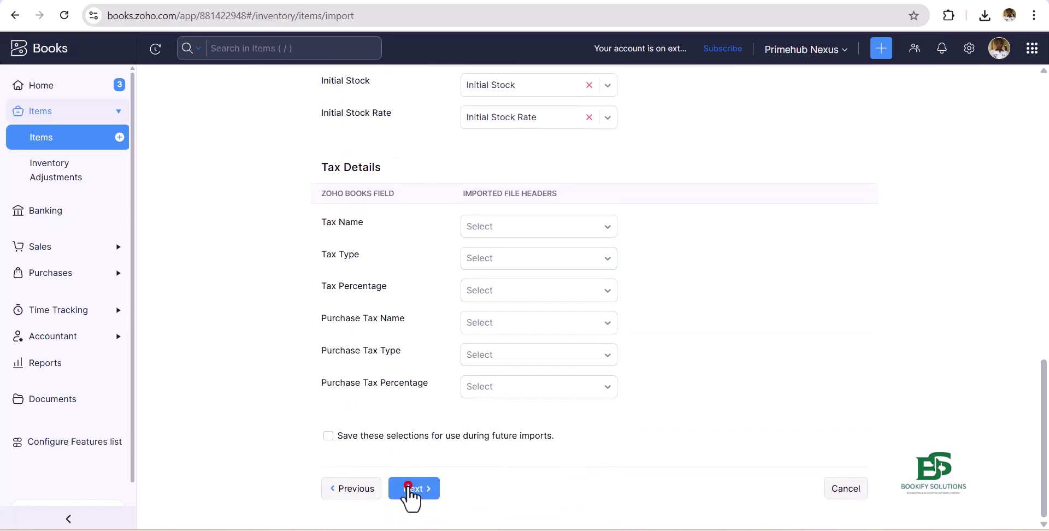
{"action": "left_click", "coordinate": [408, 486]}
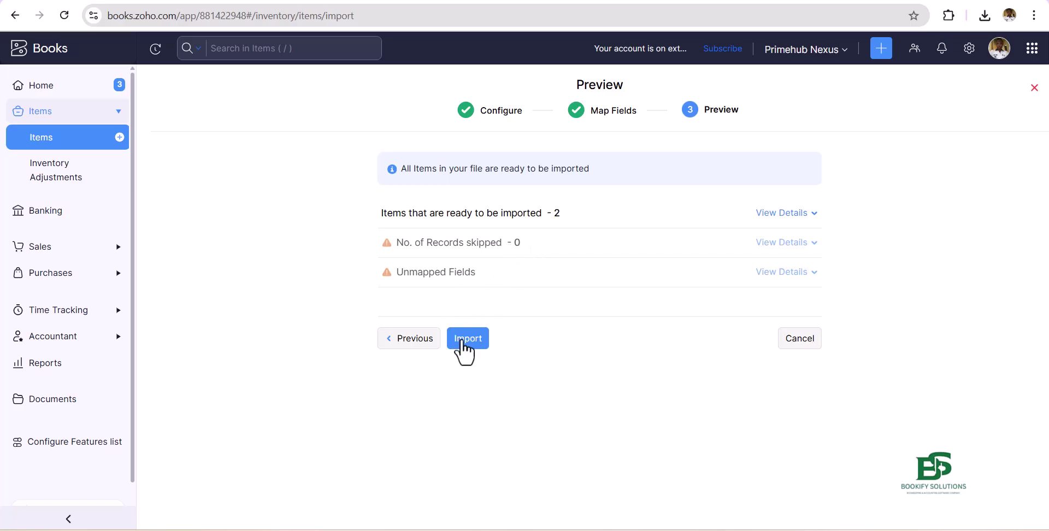
Import the two items and check the Bullet item's details
{"action": "left_click", "coordinate": [461, 339]}
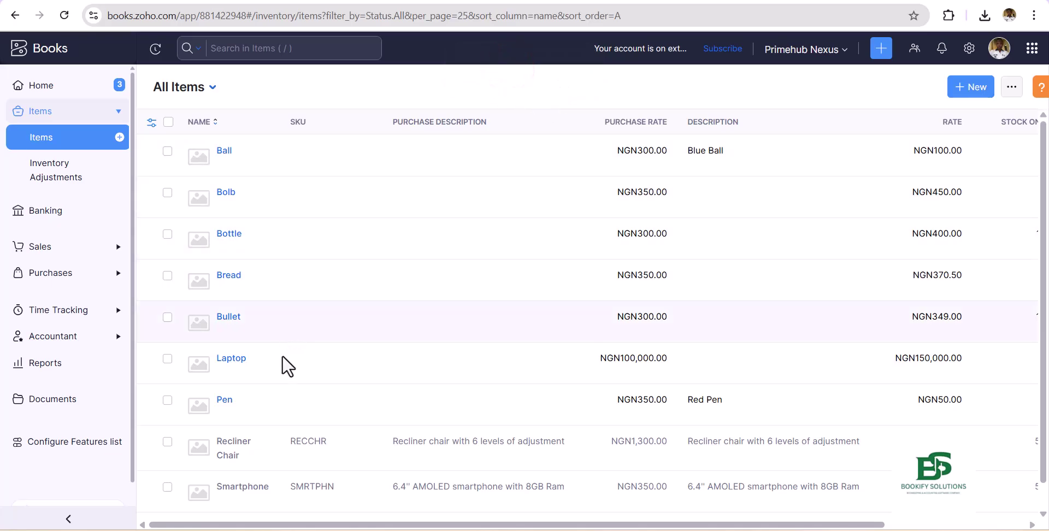
{"action": "left_click", "coordinate": [294, 310]}
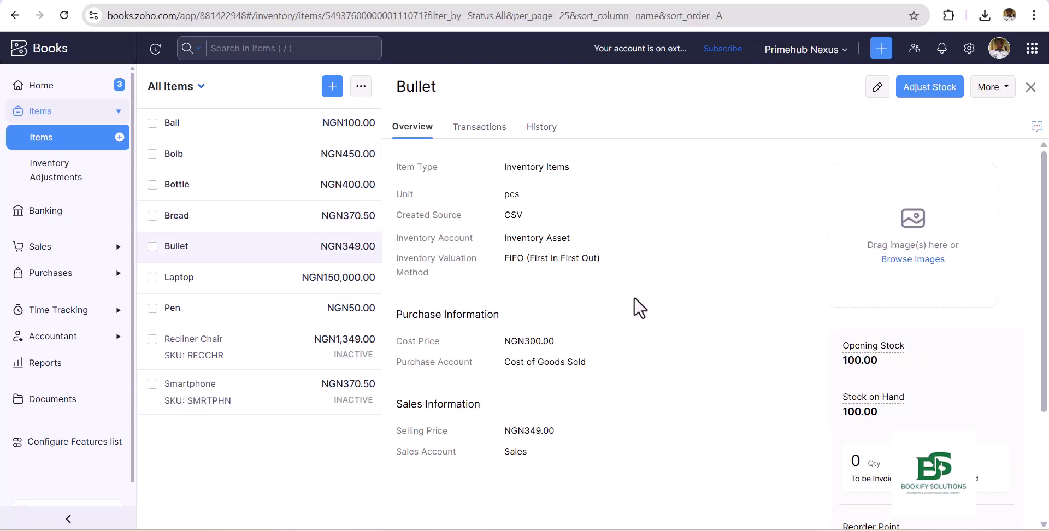
{"action": "left_click", "coordinate": [1030, 88]}
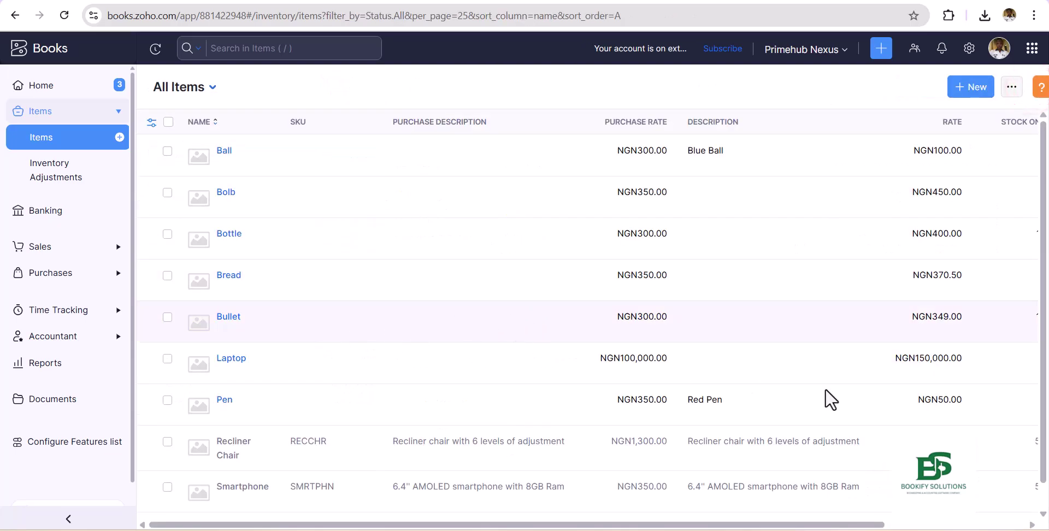
Scroll the Items table to Stock on Hand, showing 100 for Bullet and 50 for Bread
{"action": "left_click_drag", "start_coordinate": [873, 522], "coordinate": [1001, 499]}
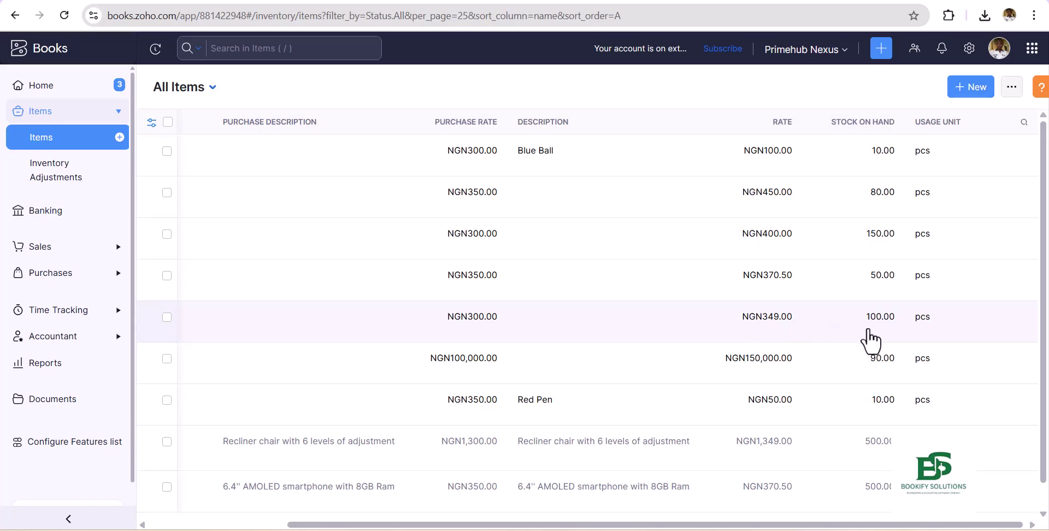
{"action": "left_click_drag", "start_coordinate": [868, 522], "coordinate": [730, 522]}
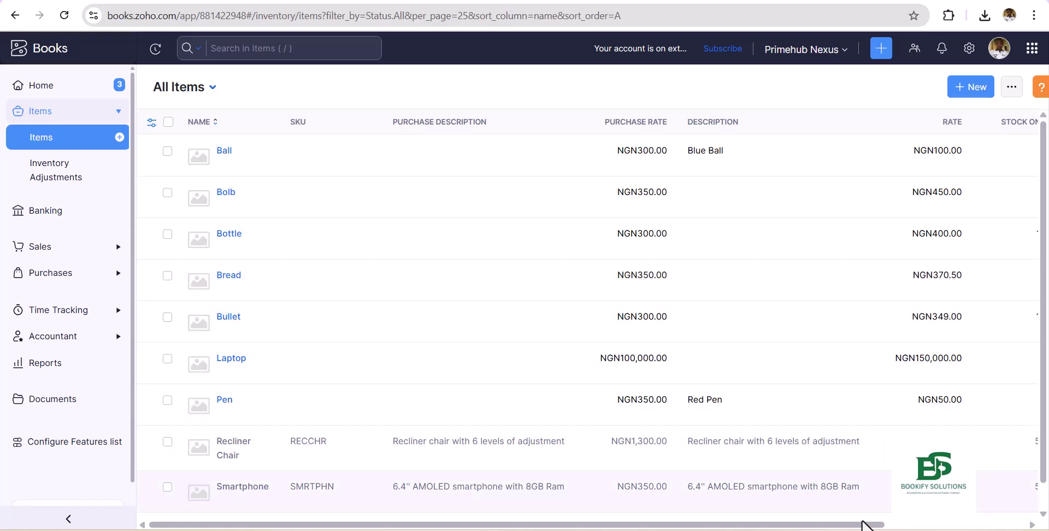
{"action": "left_click_drag", "start_coordinate": [884, 523], "coordinate": [1002, 523]}
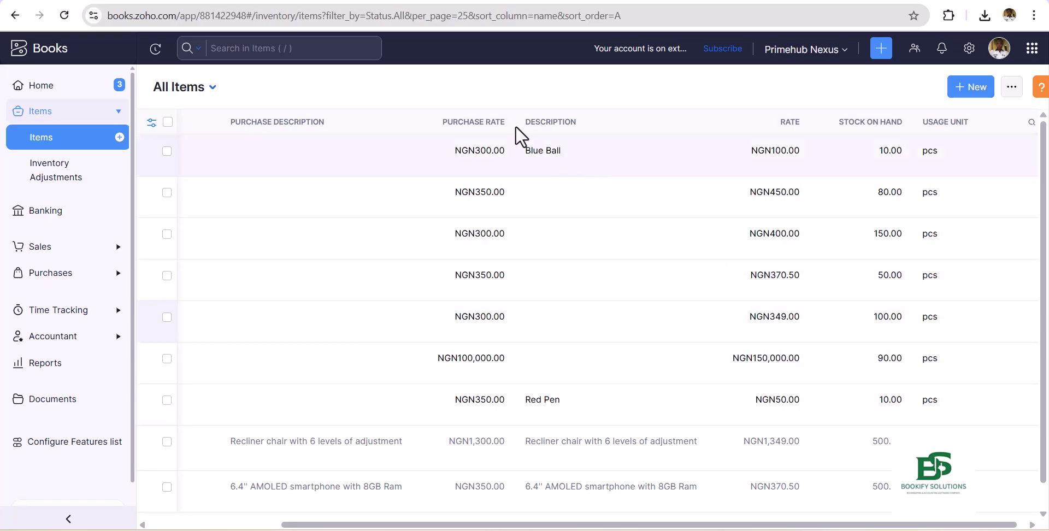
{"action": "left_click", "coordinate": [542, 115]}
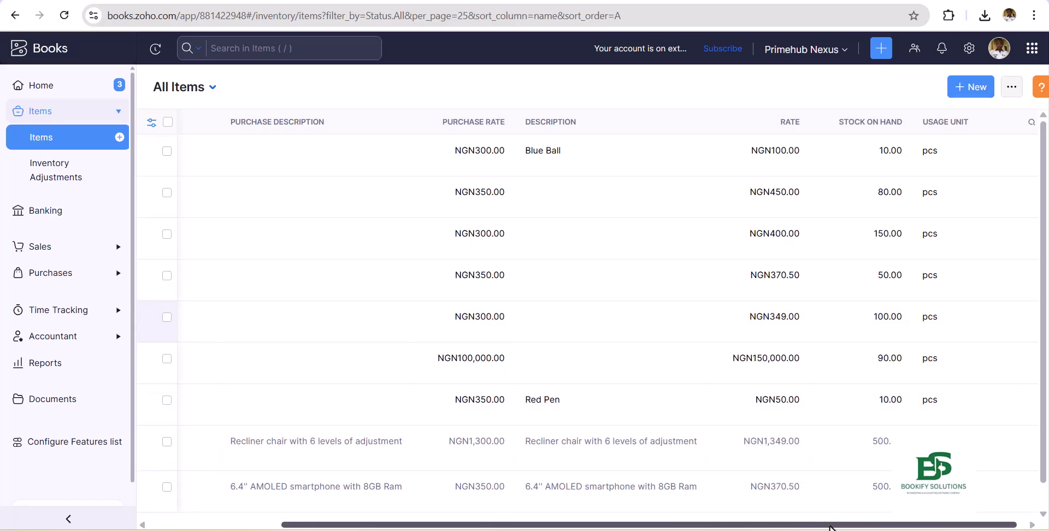
{"action": "left_click_drag", "start_coordinate": [797, 527], "coordinate": [667, 527]}
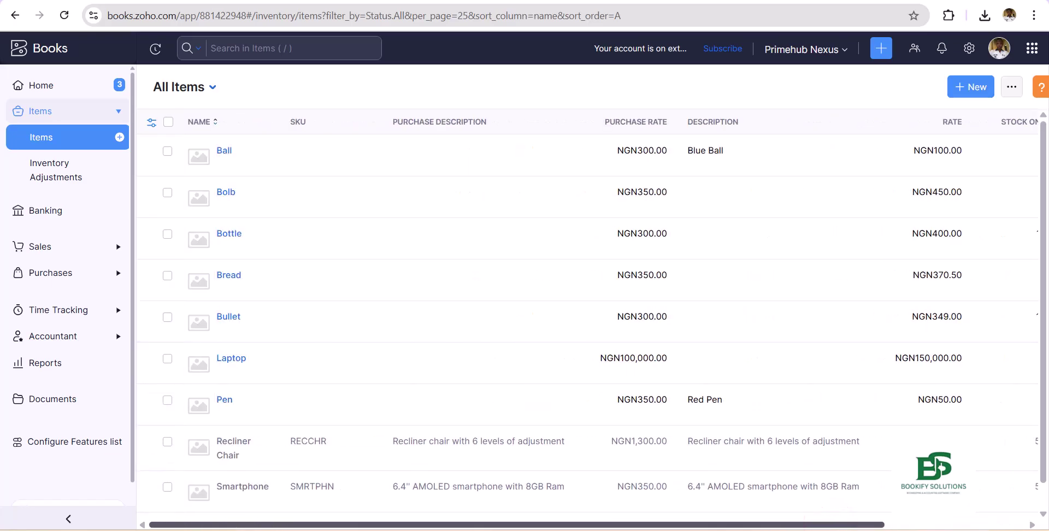
{"action": "left_click_drag", "start_coordinate": [740, 524], "coordinate": [778, 524]}
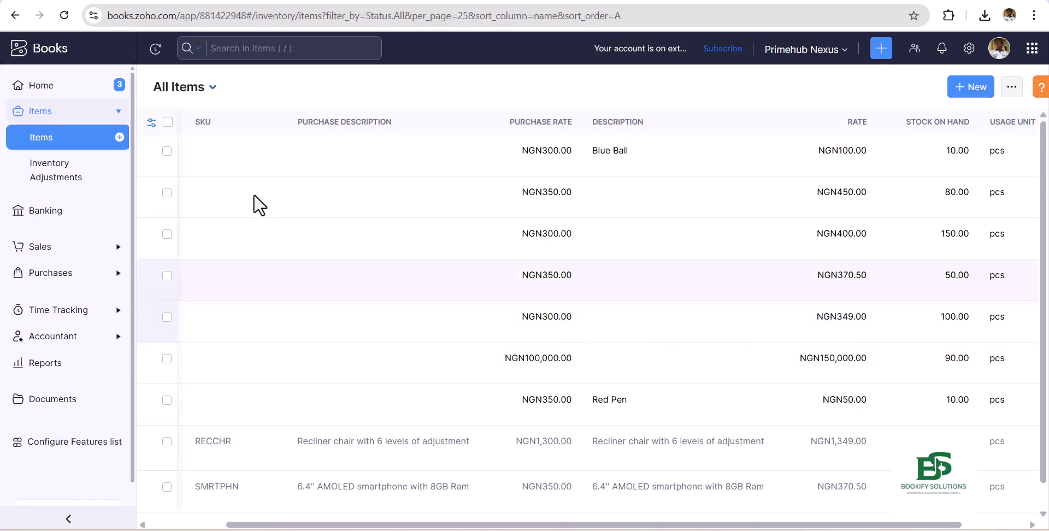
Open the Inventory Valuation Summary report and check Bullet at NGN10,000.00 and Bread at NGN2,500.00
{"action": "left_click", "coordinate": [44, 365]}
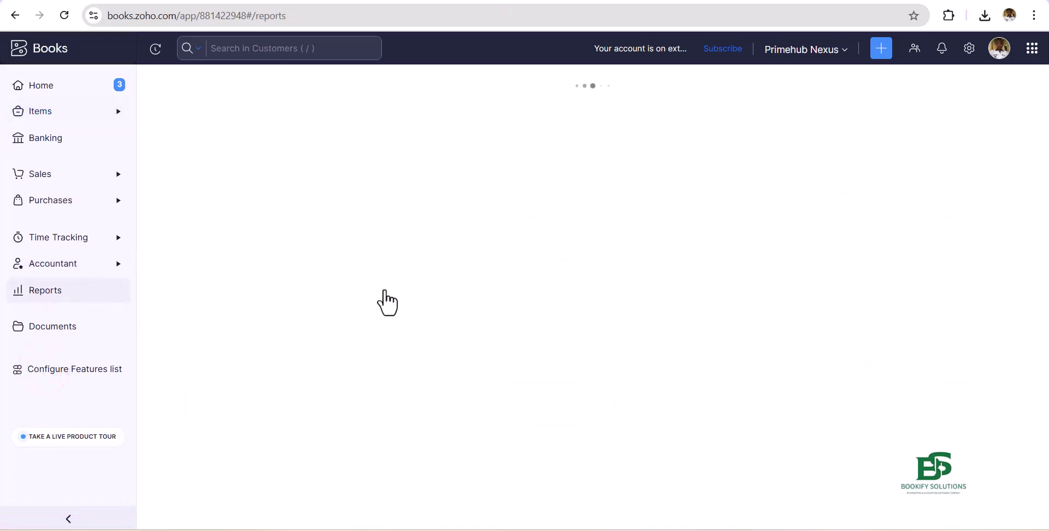
{"action": "left_click", "coordinate": [146, 364]}
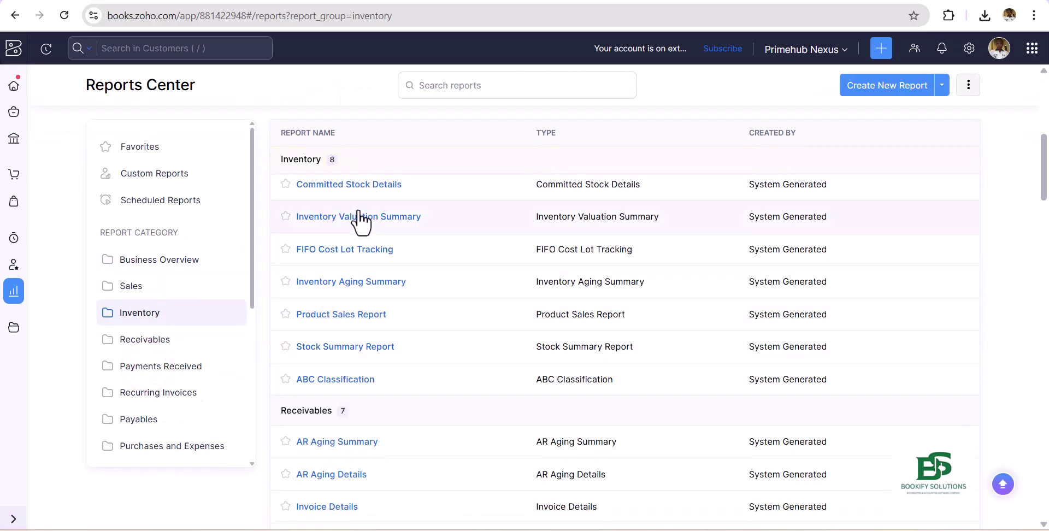
{"action": "left_click", "coordinate": [347, 217]}
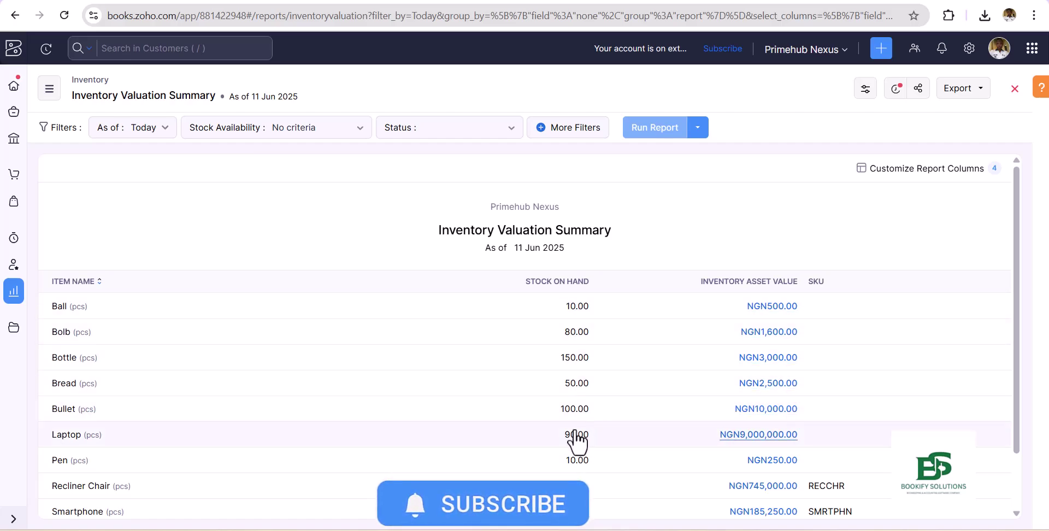
{"action": "scroll", "coordinate": [764, 447], "scroll_direction": "down", "scroll_amount": 2}
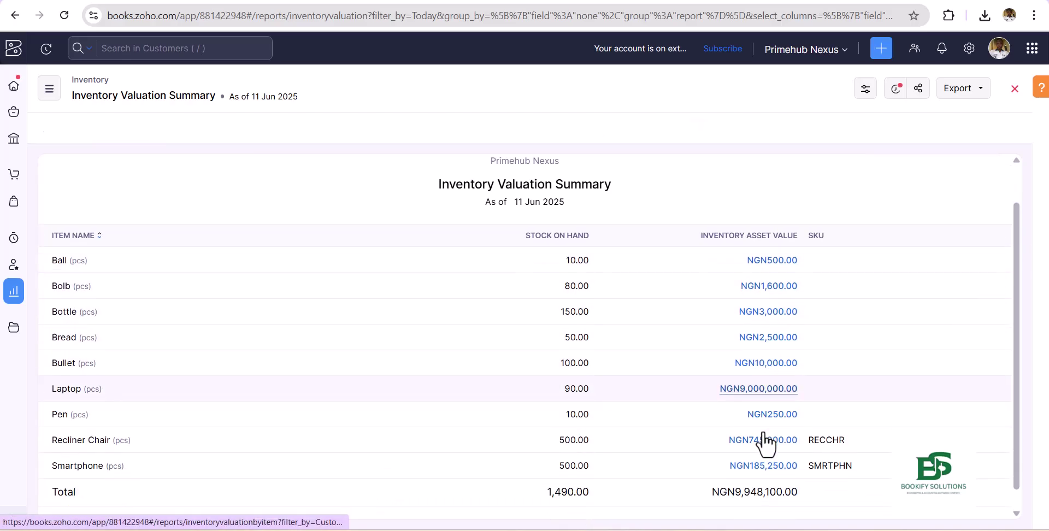
{"action": "scroll", "coordinate": [764, 443], "scroll_direction": "up", "scroll_amount": 2}
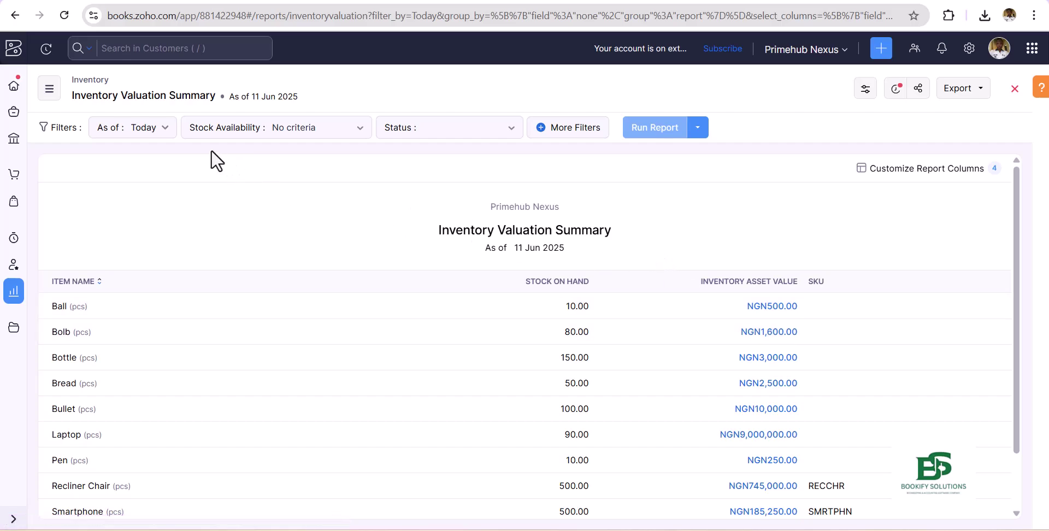
Leave the inventory report and return to the Zoho Books Home dashboard
{"action": "left_click", "coordinate": [13, 85]}
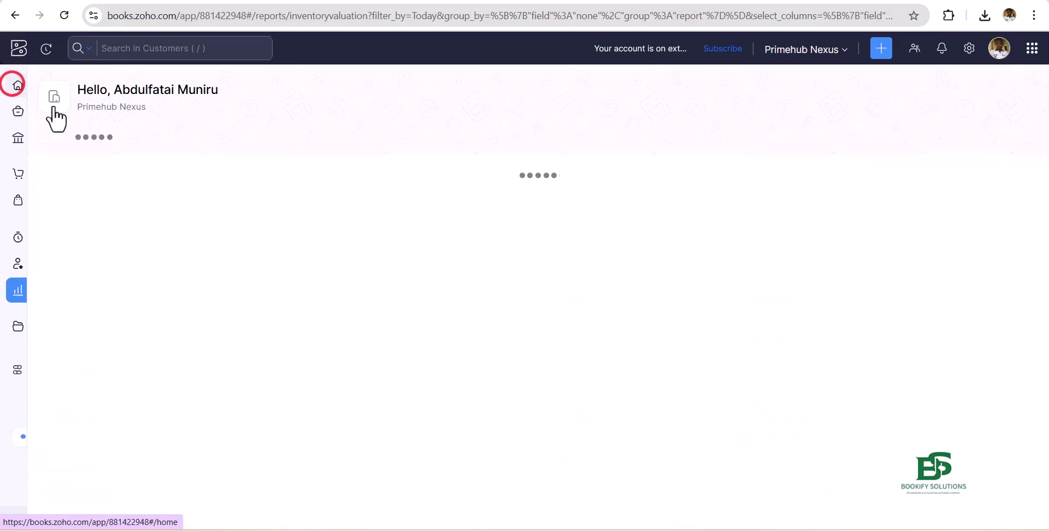